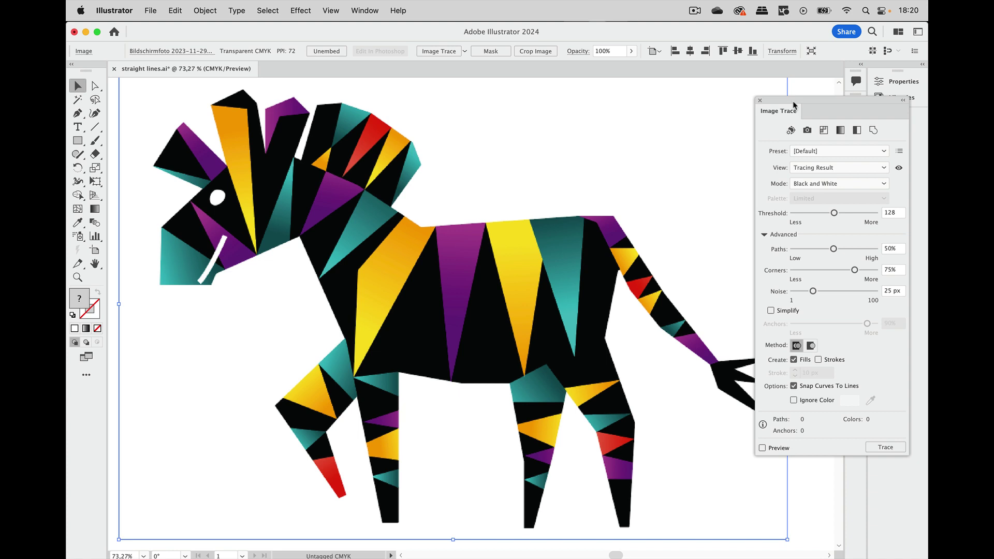
Trace the selected zebra image with the Auto-Color preset
{"action": "mouse_move", "coordinate": [793, 105]}
{"action": "left_mouse_down"}
{"action": "mouse_move", "coordinate": [666, 98]}
{"action": "mouse_move", "coordinate": [679, 100]}
{"action": "left_mouse_up"}
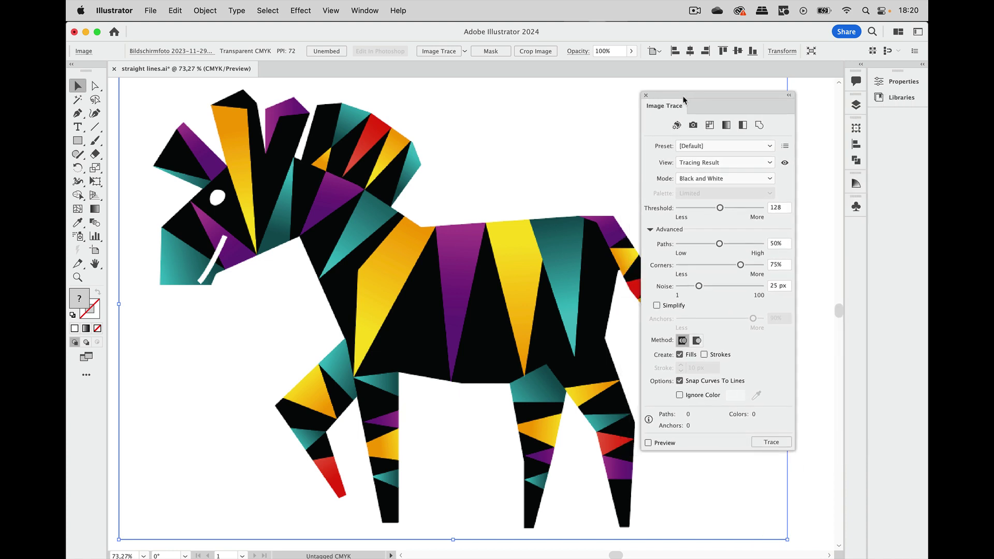
{"action": "left_click", "coordinate": [677, 125]}
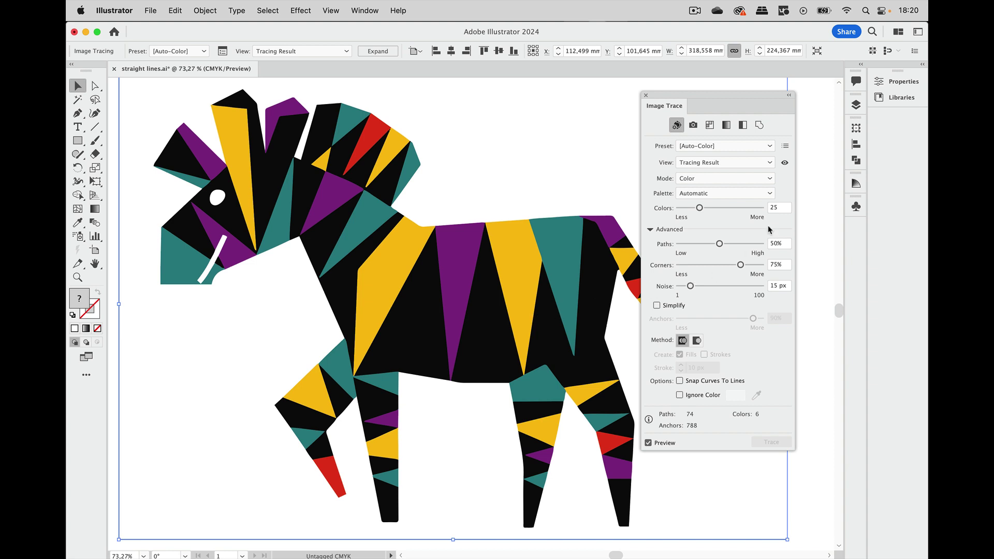
Raise the tracing's Colors setting to 89 and inspect the color bands across the zebra's body and head
{"action": "left_click_drag", "start_coordinate": [699, 209], "coordinate": [752, 211]}
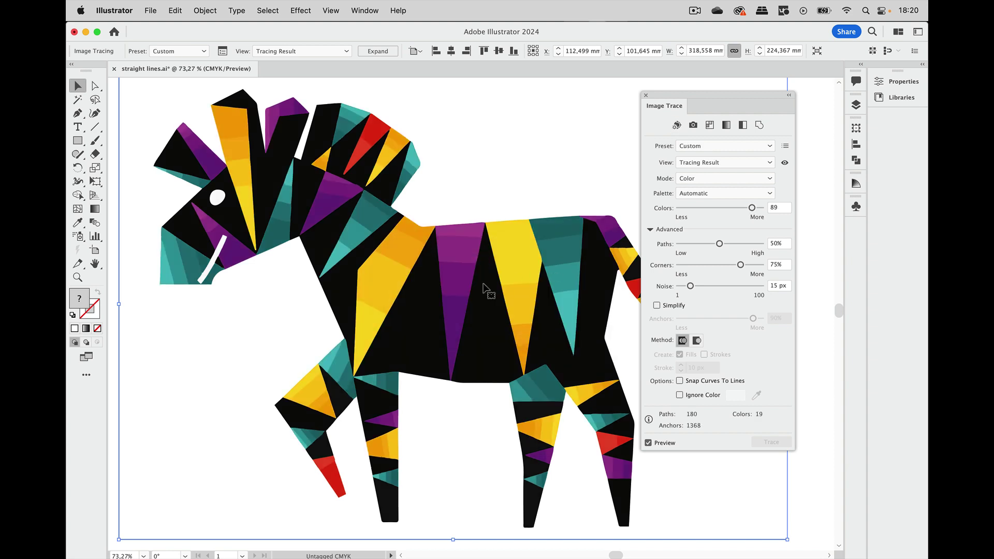
{"action": "scroll", "coordinate": [504, 286], "scroll_direction": "up", "scroll_amount": 1}
{"action": "scroll", "coordinate": [505, 286], "scroll_direction": "up", "scroll_amount": 5}
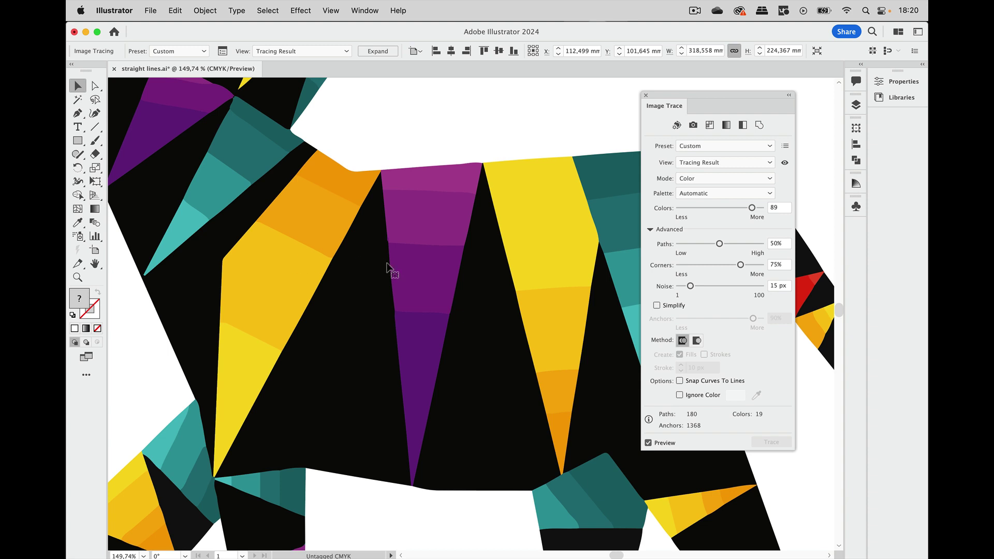
{"action": "scroll", "coordinate": [434, 303], "scroll_direction": "down", "scroll_amount": 10}
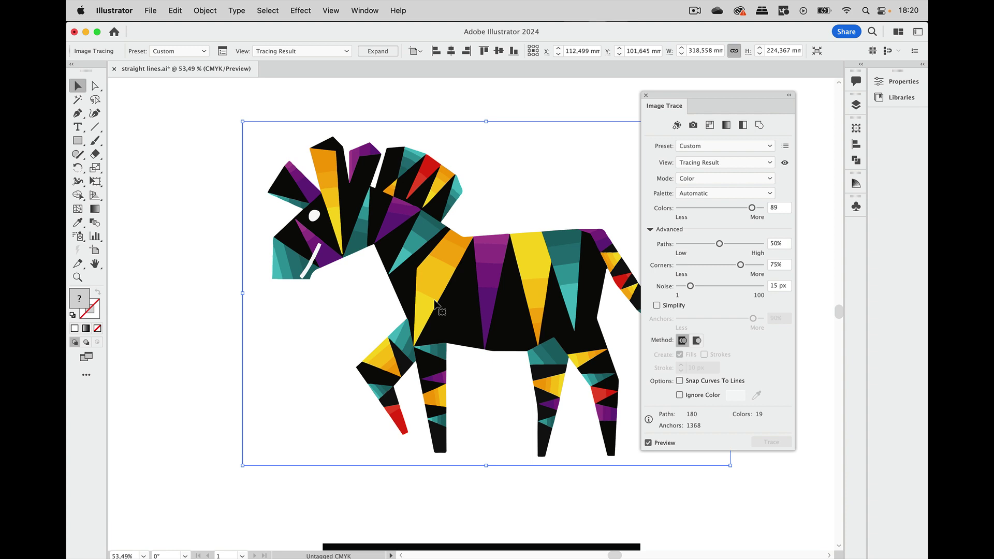
{"action": "scroll", "coordinate": [567, 284], "scroll_direction": "up", "scroll_amount": 1}
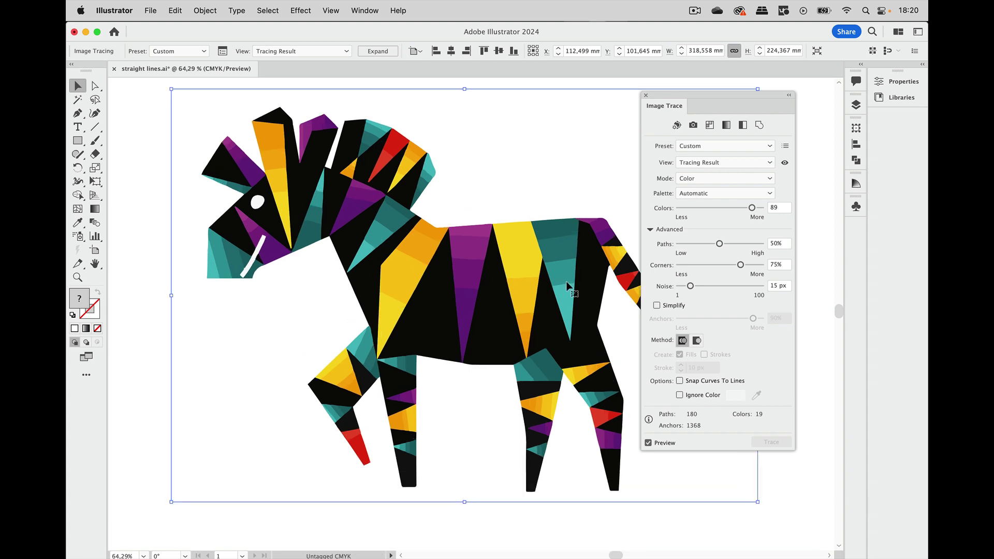
{"action": "scroll", "coordinate": [567, 284], "scroll_direction": "up", "scroll_amount": 7}
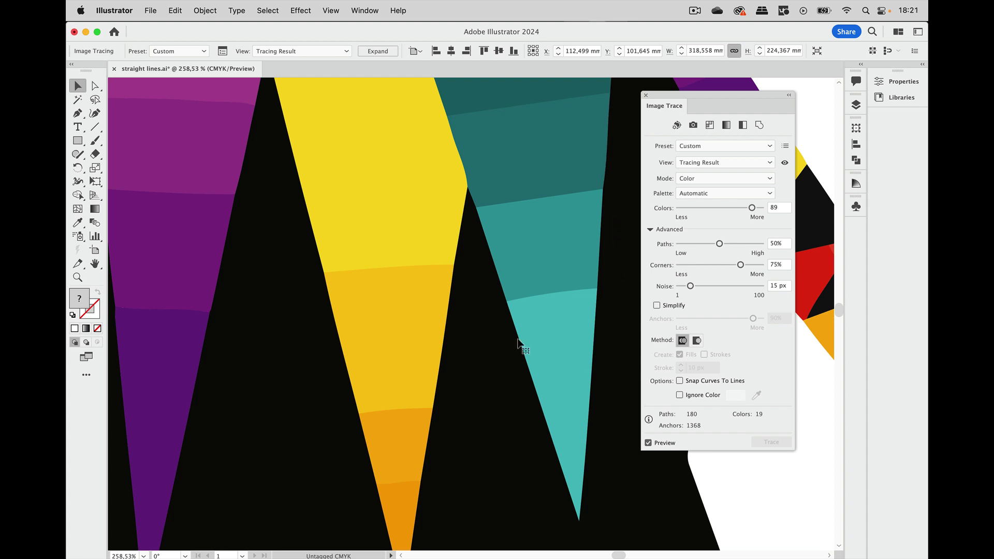
{"action": "scroll", "coordinate": [350, 265], "scroll_direction": "down", "scroll_amount": 5}
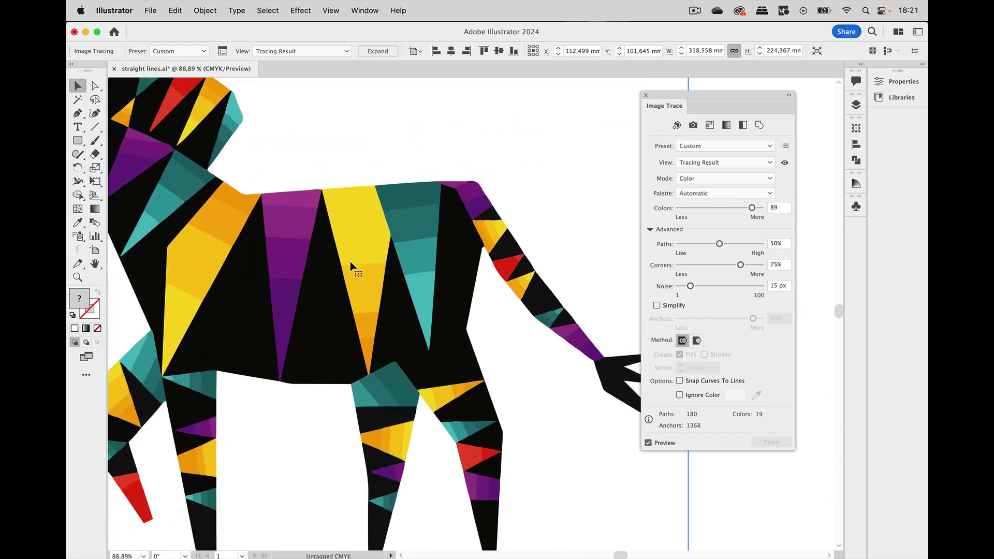
{"action": "scroll", "coordinate": [352, 266], "scroll_direction": "left", "scroll_amount": 10}
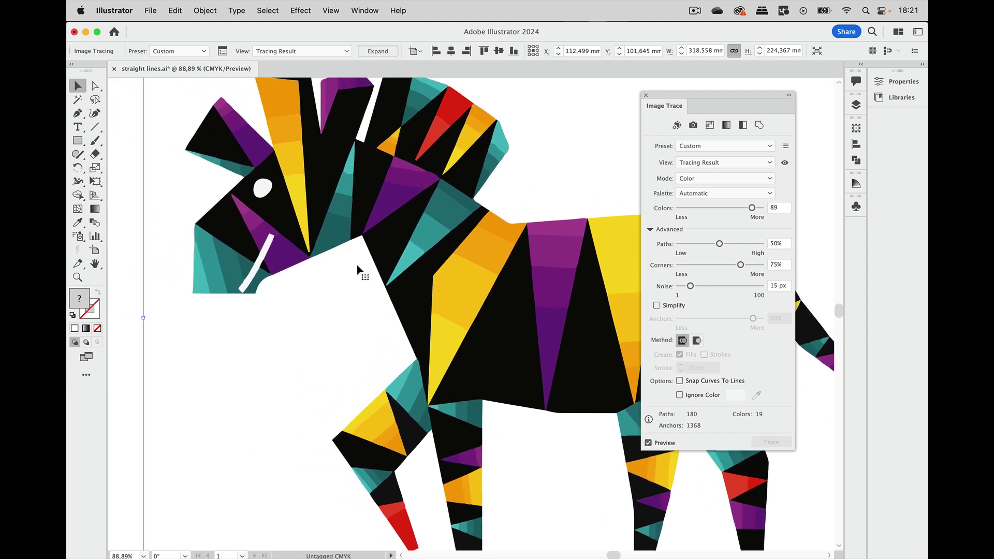
Reduce the tracing's Colors setting to 19
{"action": "left_click", "coordinate": [695, 207]}
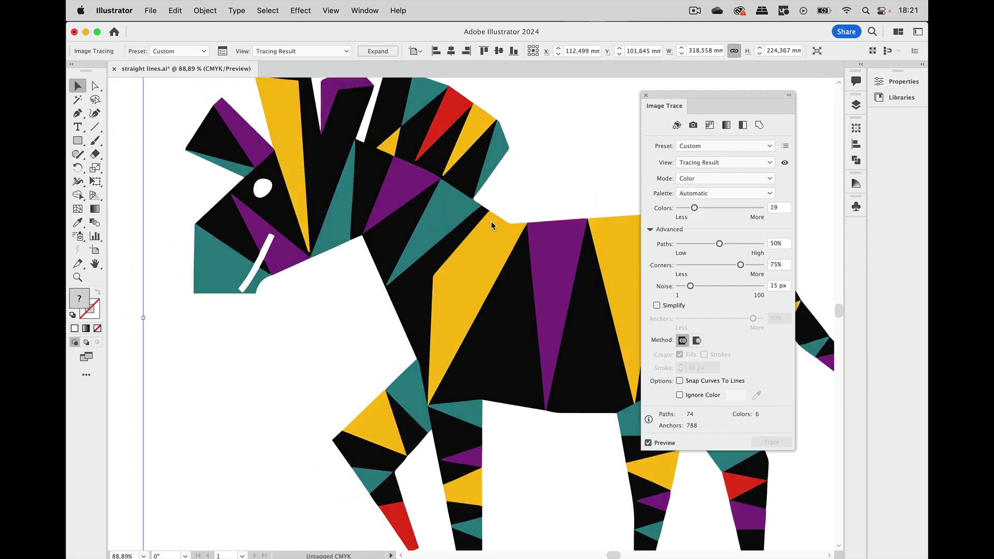
{"action": "scroll", "coordinate": [522, 234], "scroll_direction": "down", "scroll_amount": 1}
{"action": "scroll", "coordinate": [520, 230], "scroll_direction": "down", "scroll_amount": 4}
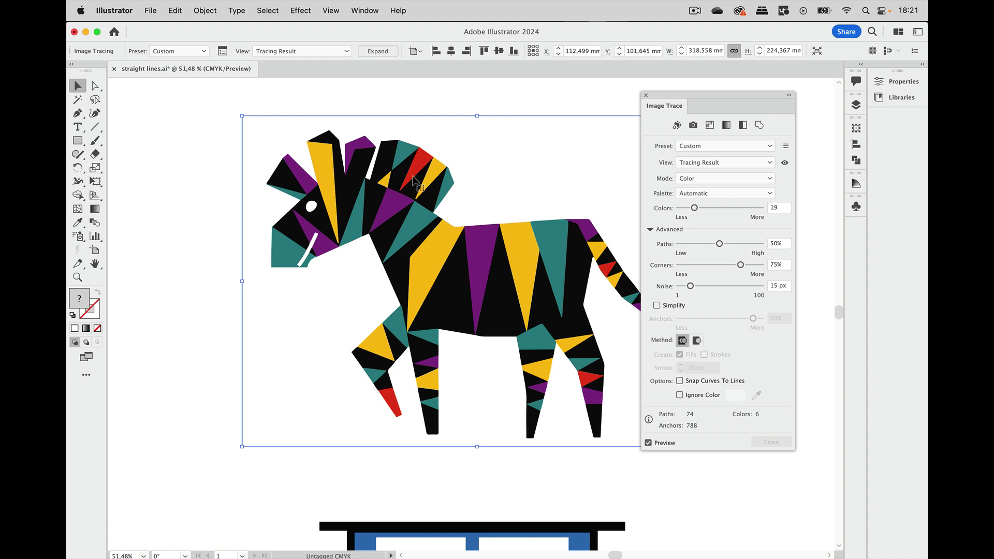
Enable Snap Curves To Lines and set Corners to 100% for the zebra tracing
{"action": "scroll", "coordinate": [420, 137], "scroll_direction": "up", "scroll_amount": 6}
{"action": "scroll", "coordinate": [420, 137], "scroll_direction": "left", "scroll_amount": 6}
{"action": "scroll", "coordinate": [420, 137], "scroll_direction": "down", "scroll_amount": 3}
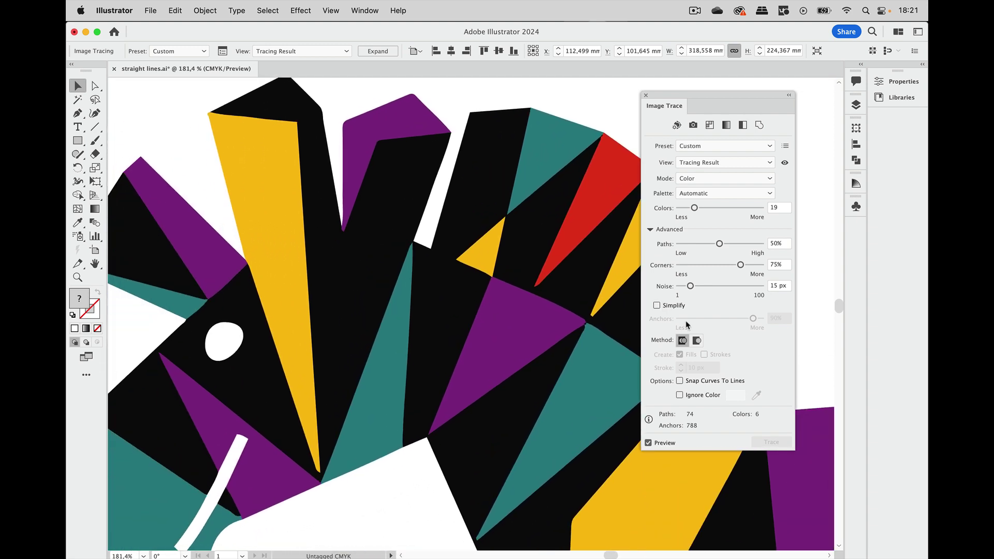
{"action": "left_click", "coordinate": [679, 381]}
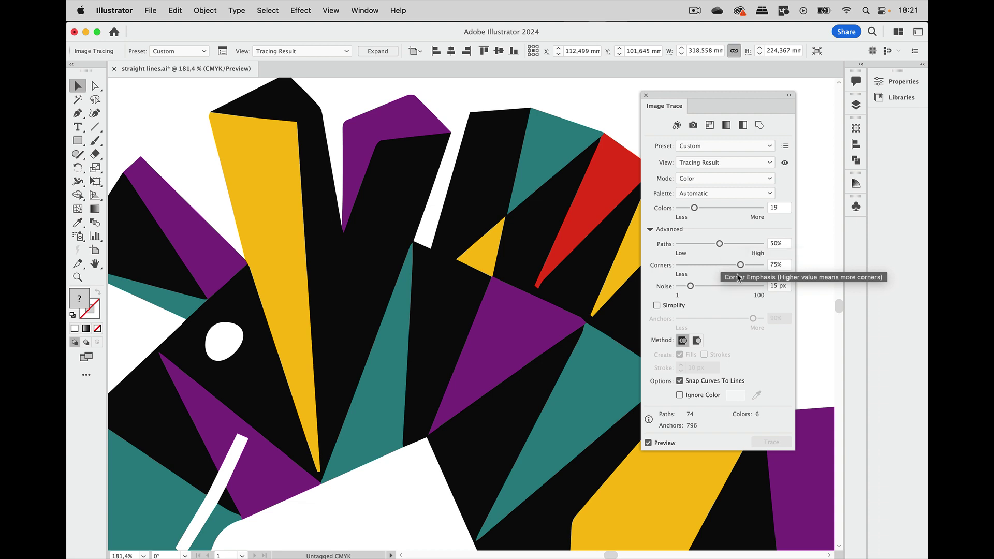
{"action": "left_click_drag", "start_coordinate": [740, 265], "coordinate": [792, 266]}
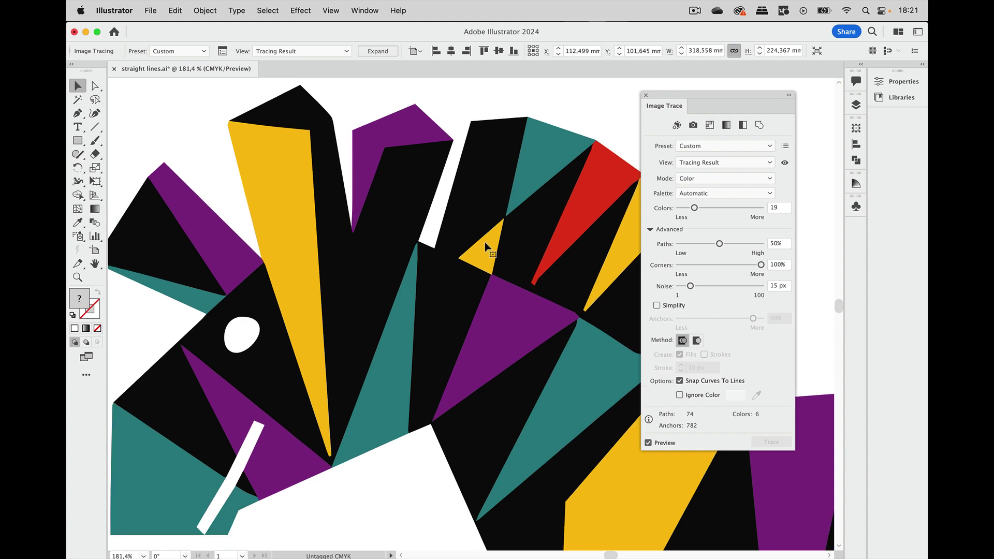
Check the traced edges around the zebra's body and tail and lower Paths to 36%
{"action": "scroll", "coordinate": [484, 242], "scroll_direction": "down", "scroll_amount": 5}
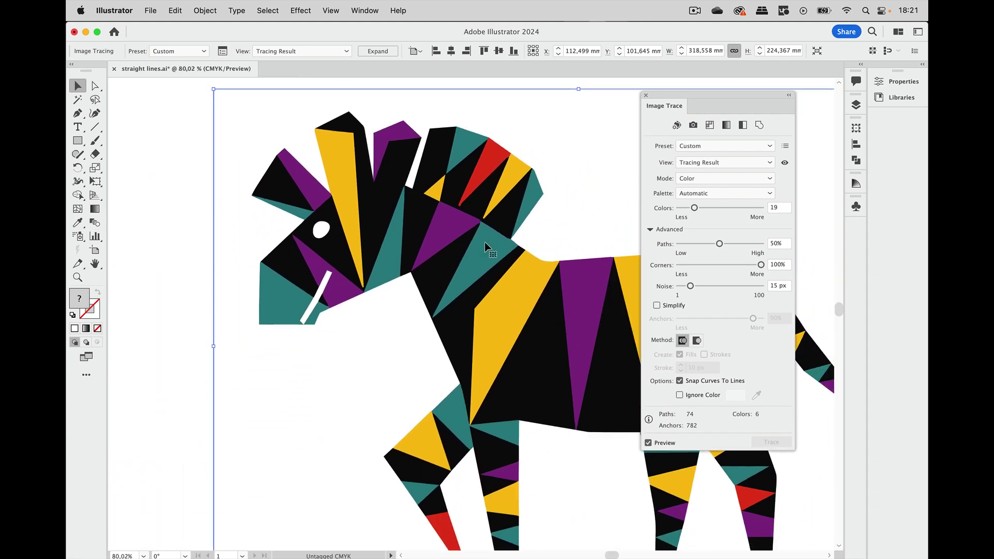
{"action": "scroll", "coordinate": [485, 241], "scroll_direction": "down", "scroll_amount": 3}
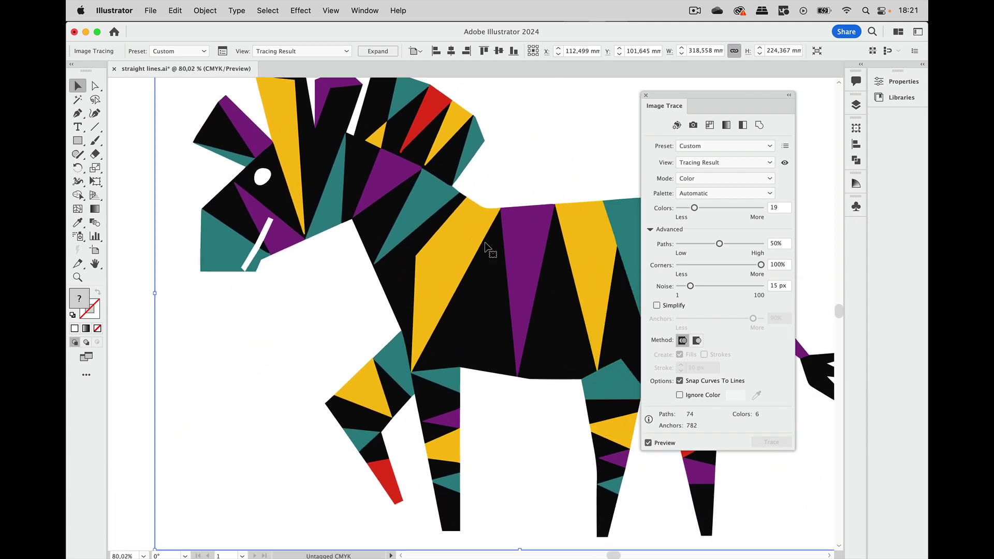
{"action": "scroll", "coordinate": [486, 245], "scroll_direction": "right", "scroll_amount": 6}
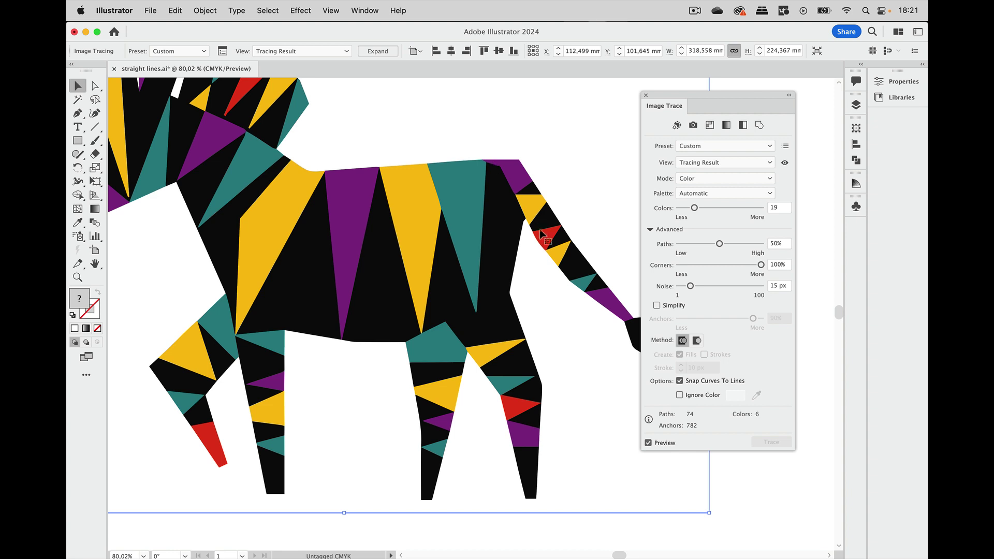
{"action": "scroll", "coordinate": [553, 228], "scroll_direction": "up", "scroll_amount": 5}
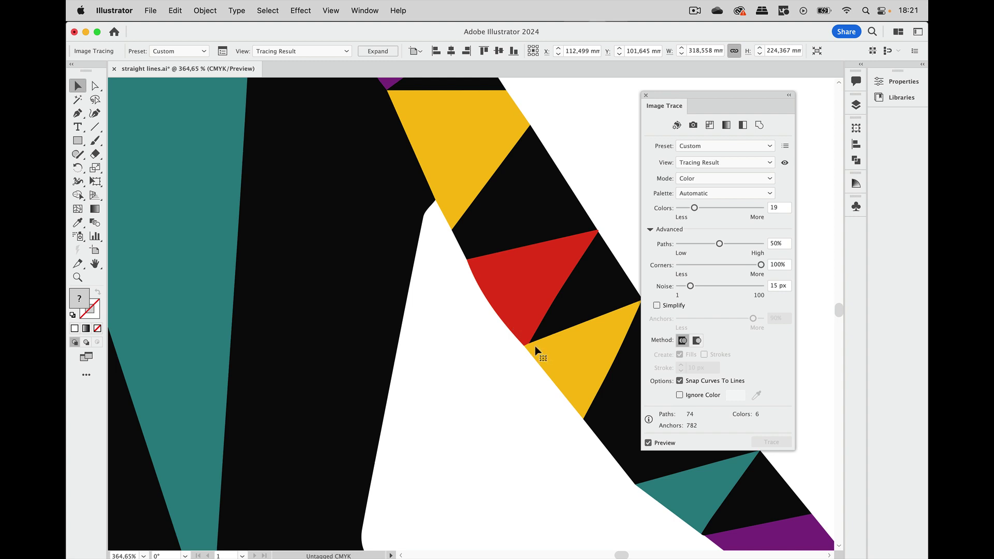
{"action": "scroll", "coordinate": [524, 356], "scroll_direction": "down", "scroll_amount": 5}
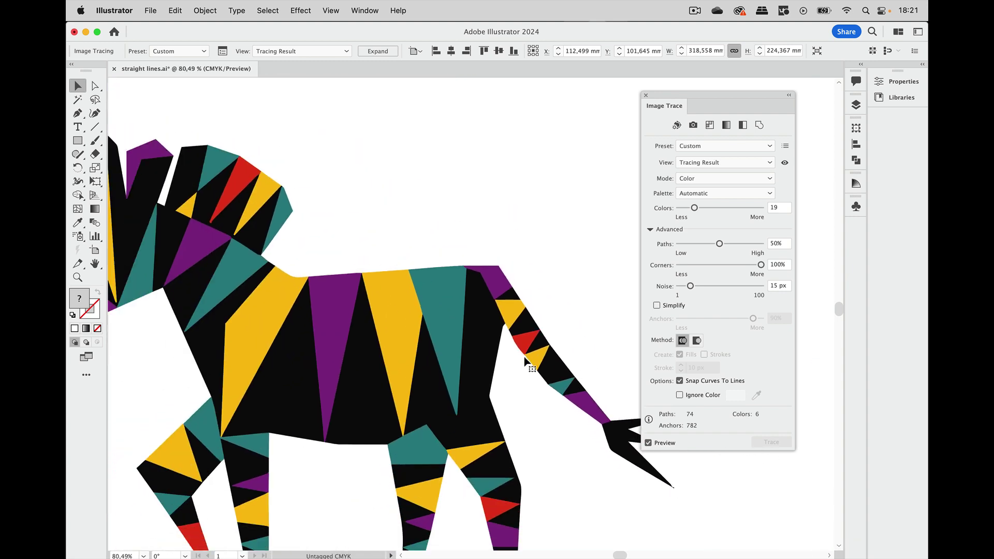
{"action": "scroll", "coordinate": [524, 356], "scroll_direction": "left", "scroll_amount": 2}
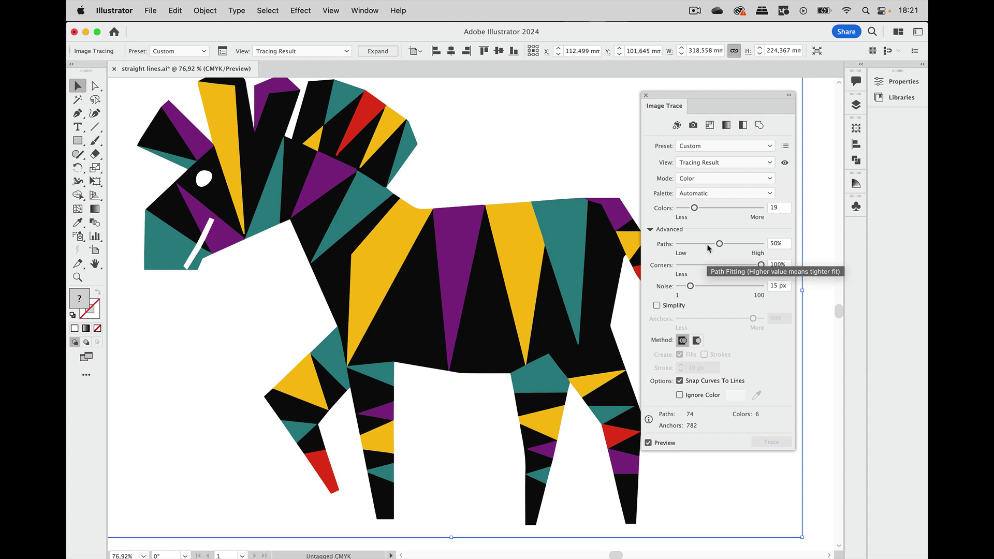
{"action": "left_click_drag", "start_coordinate": [713, 248], "coordinate": [708, 247]}
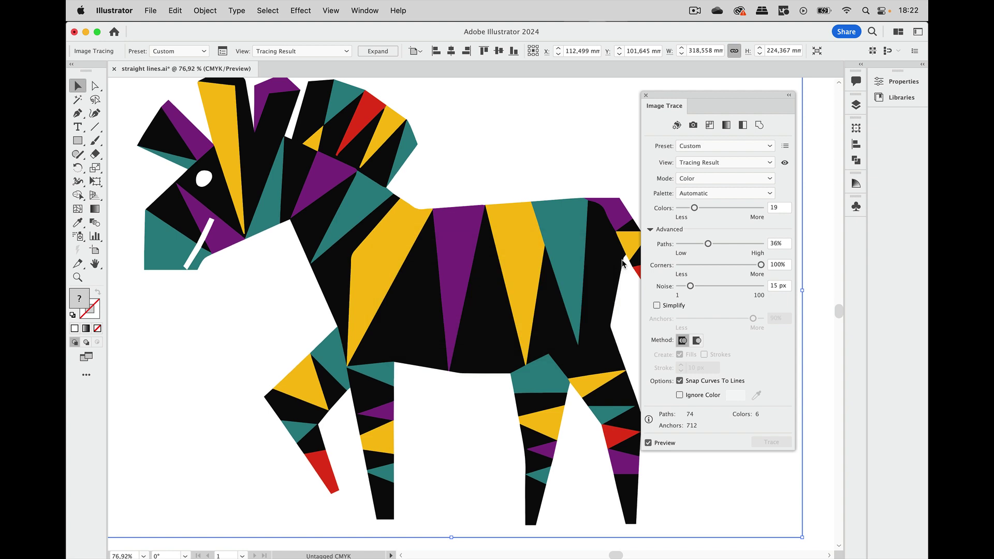
Examine the straightness of the edges and corners on the traced zebra's tail, back and head
{"action": "scroll", "coordinate": [623, 264], "scroll_direction": "right", "scroll_amount": 4}
{"action": "scroll", "coordinate": [622, 264], "scroll_direction": "down", "scroll_amount": 2}
{"action": "scroll", "coordinate": [622, 264], "scroll_direction": "right", "scroll_amount": 1}
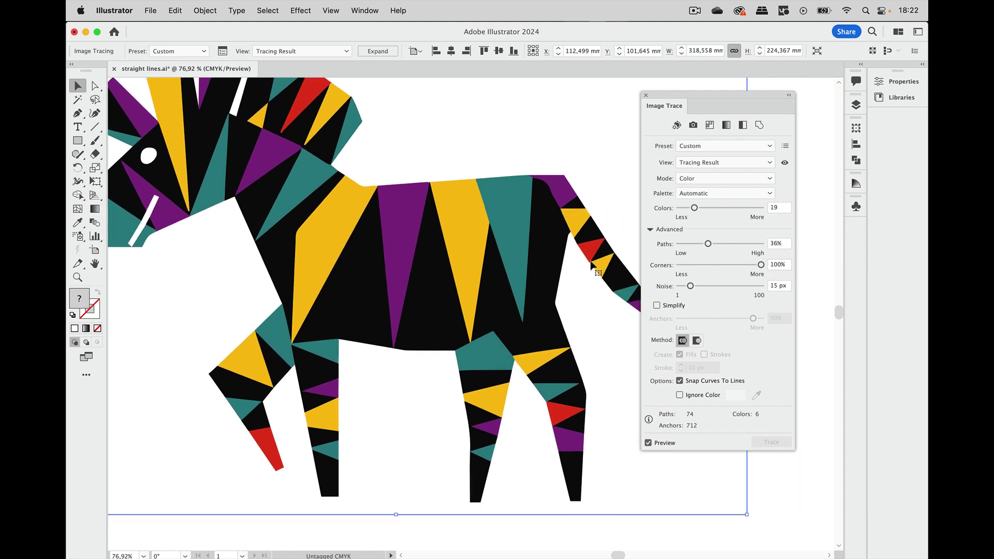
{"action": "scroll", "coordinate": [420, 235], "scroll_direction": "up", "scroll_amount": 5}
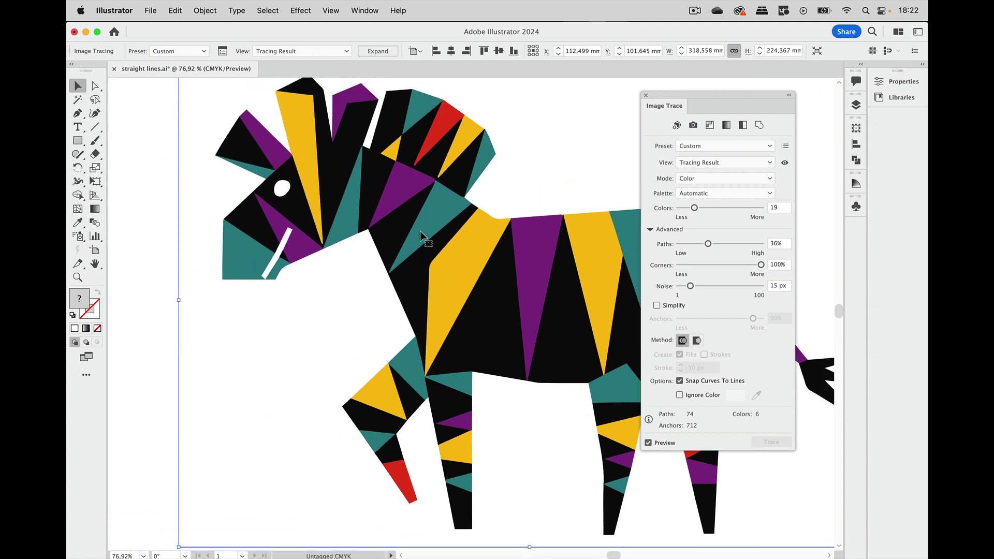
{"action": "scroll", "coordinate": [422, 237], "scroll_direction": "up", "scroll_amount": 2}
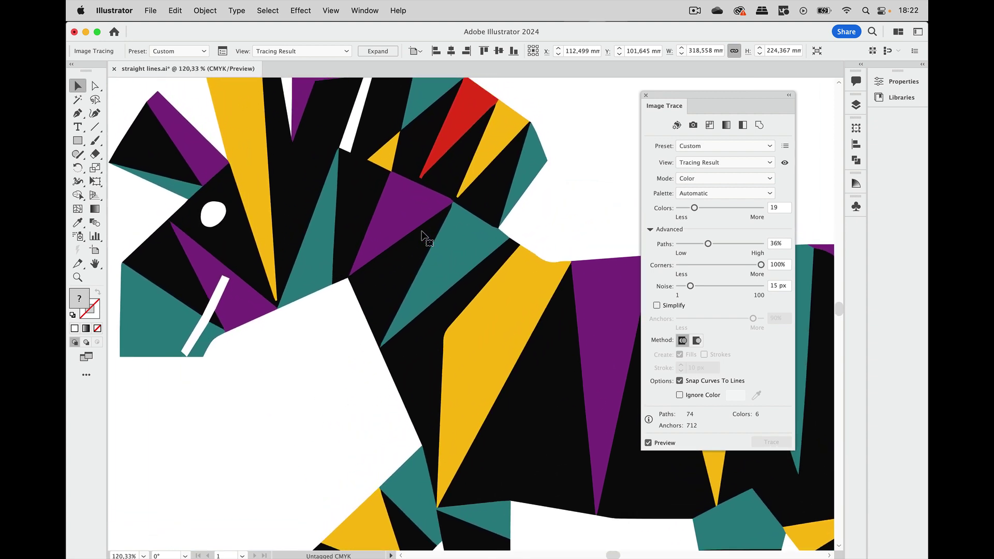
{"action": "scroll", "coordinate": [470, 218], "scroll_direction": "up", "scroll_amount": 5}
{"action": "scroll", "coordinate": [470, 217], "scroll_direction": "left", "scroll_amount": 4}
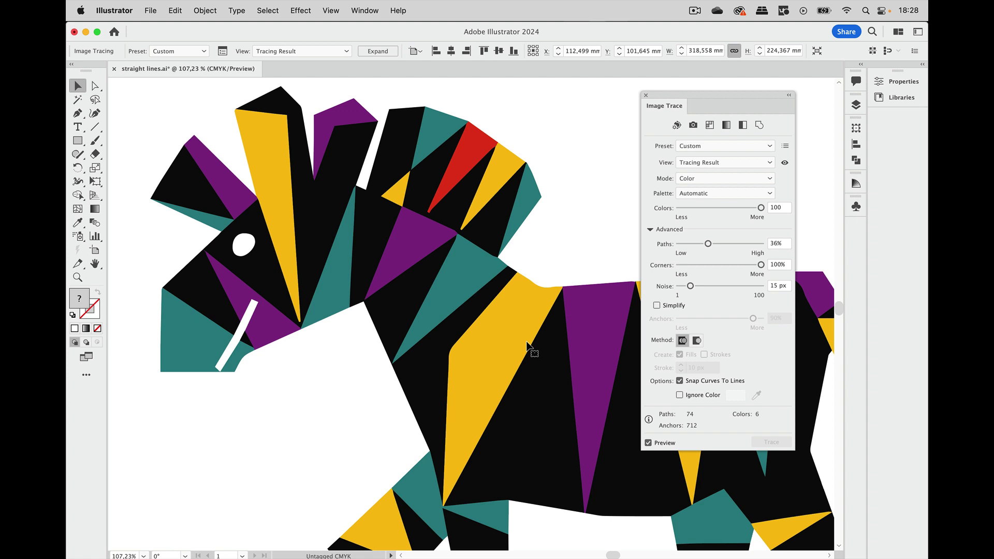
{"action": "scroll", "coordinate": [527, 346], "scroll_direction": "down", "scroll_amount": 5}
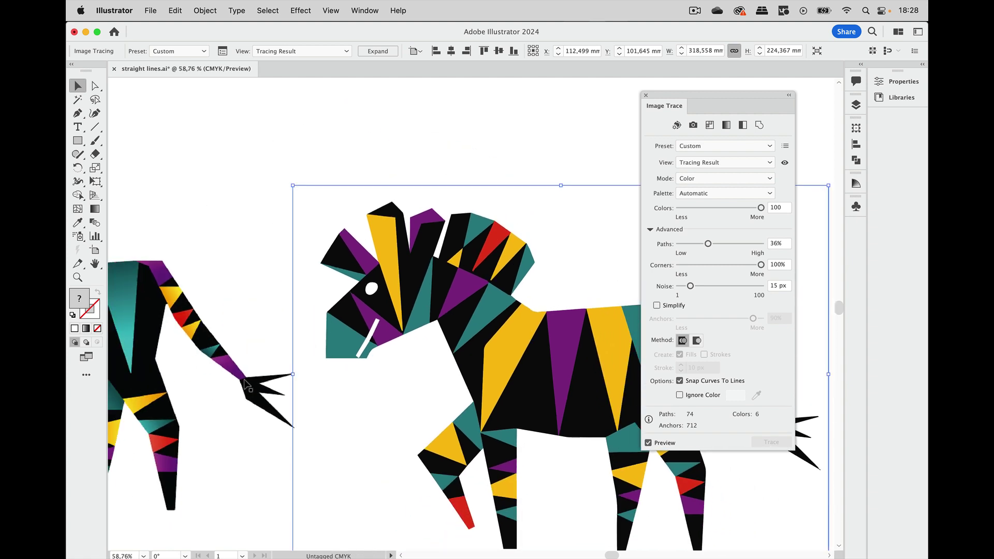
Select the traced zebra and turn on Ignore Color for white
{"action": "left_click", "coordinate": [219, 381]}
{"action": "scroll", "coordinate": [406, 337], "scroll_direction": "down", "scroll_amount": 2}
{"action": "scroll", "coordinate": [407, 337], "scroll_direction": "right", "scroll_amount": 1}
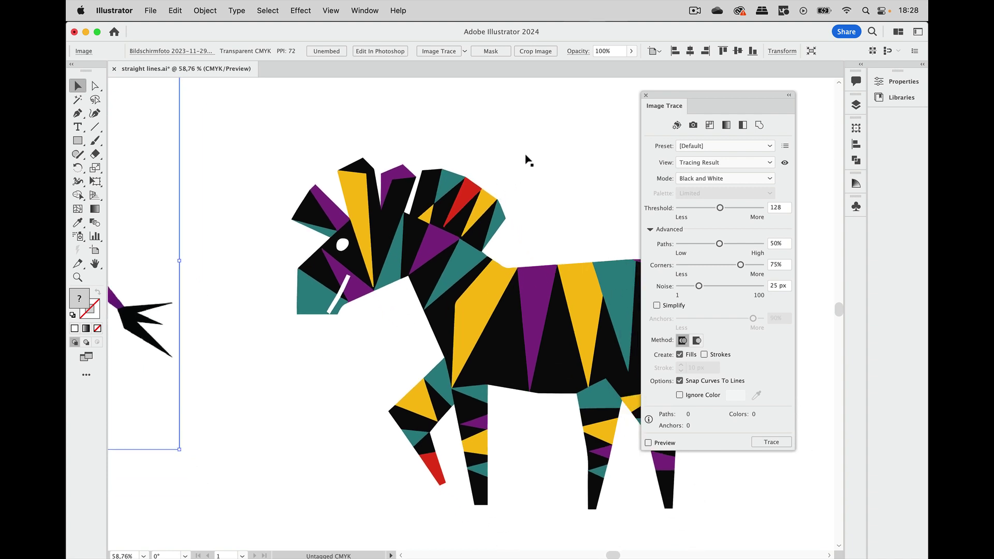
{"action": "left_click", "coordinate": [462, 251]}
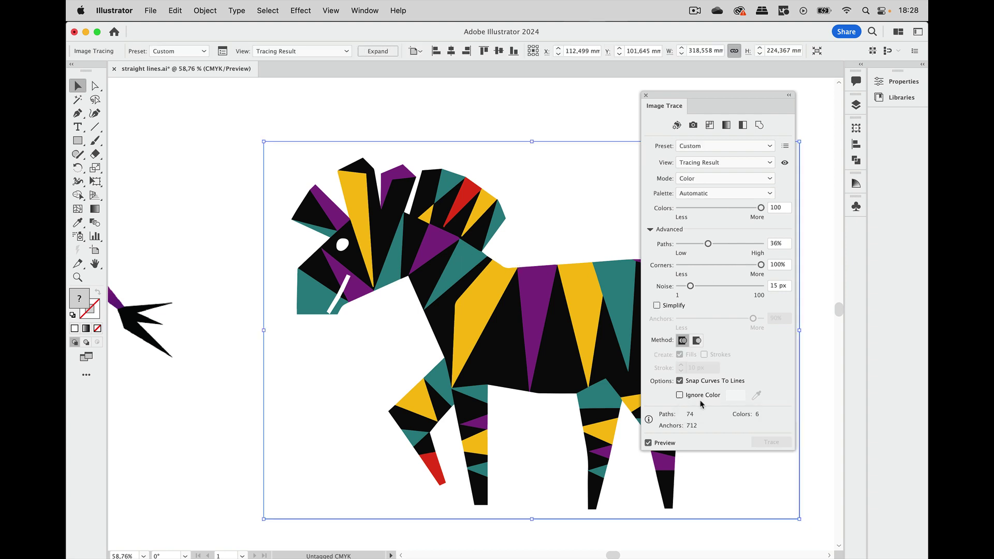
{"action": "left_click", "coordinate": [679, 395]}
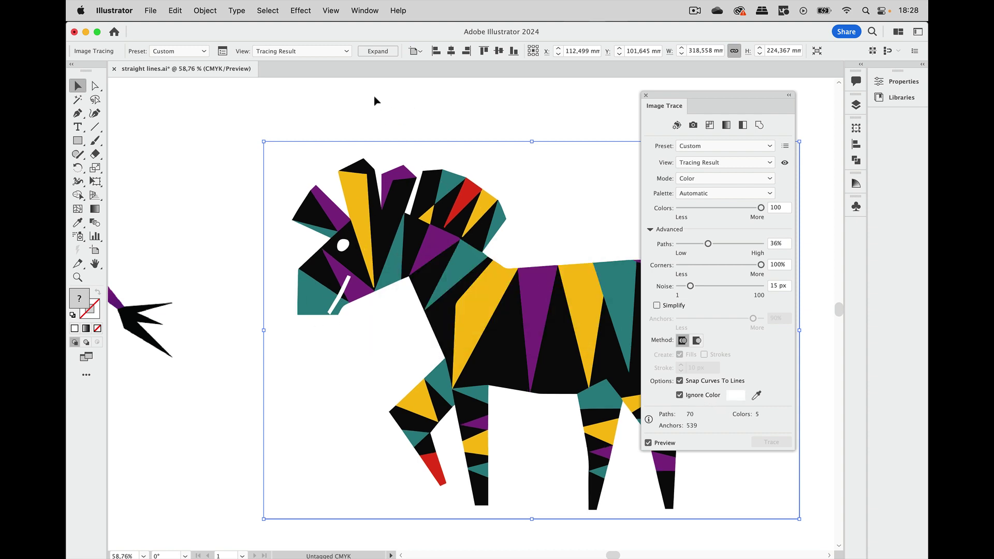
Show the transparency grid to check the zebra's background, eye and mouth, and hide the grid again
{"action": "left_click", "coordinate": [330, 10]}
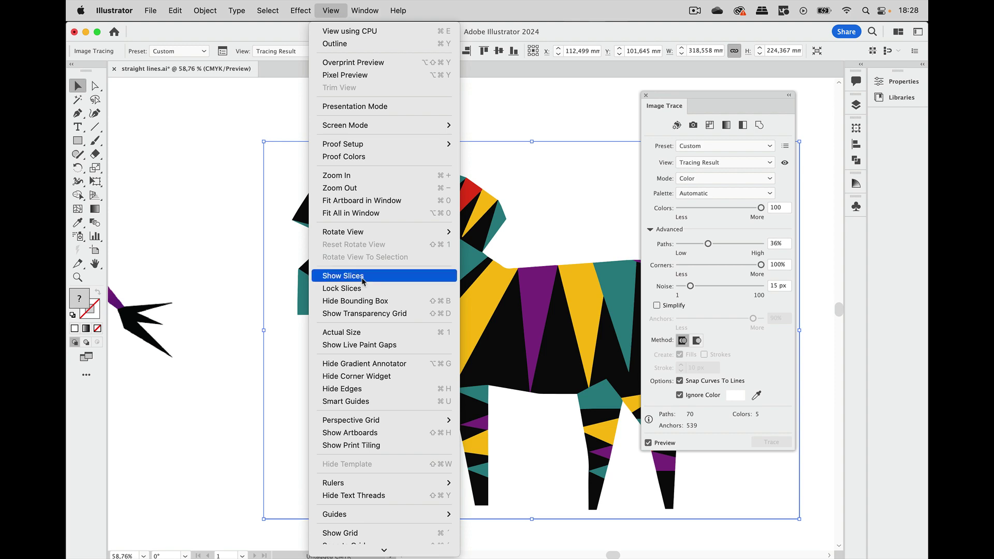
{"action": "left_click", "coordinate": [365, 313]}
{"action": "scroll", "coordinate": [339, 235], "scroll_direction": "up", "scroll_amount": 5}
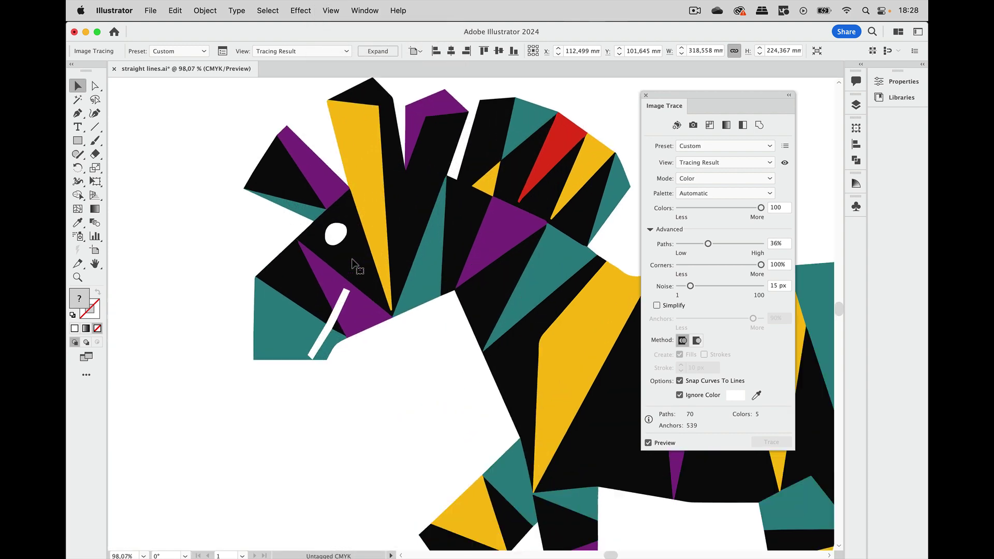
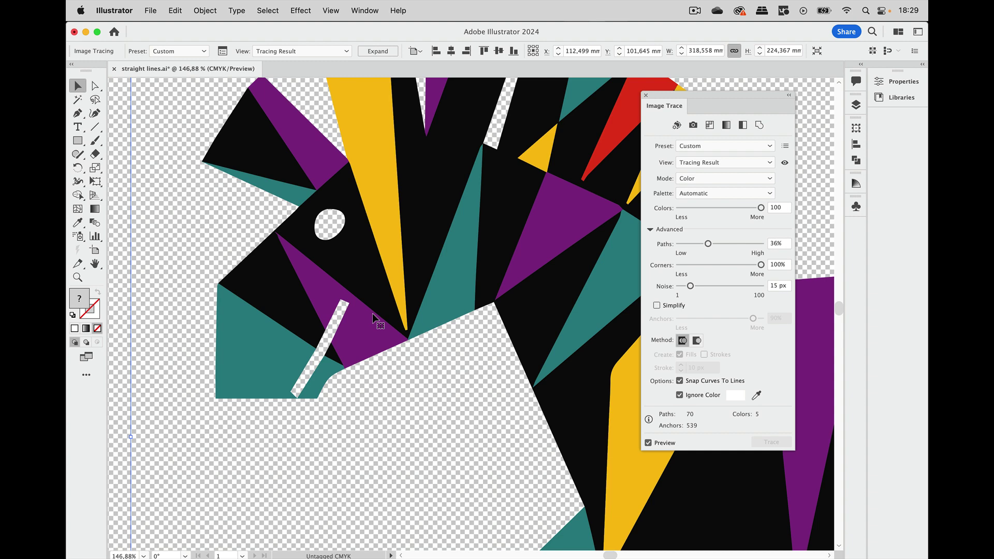
{"action": "key", "text": "super+0"}
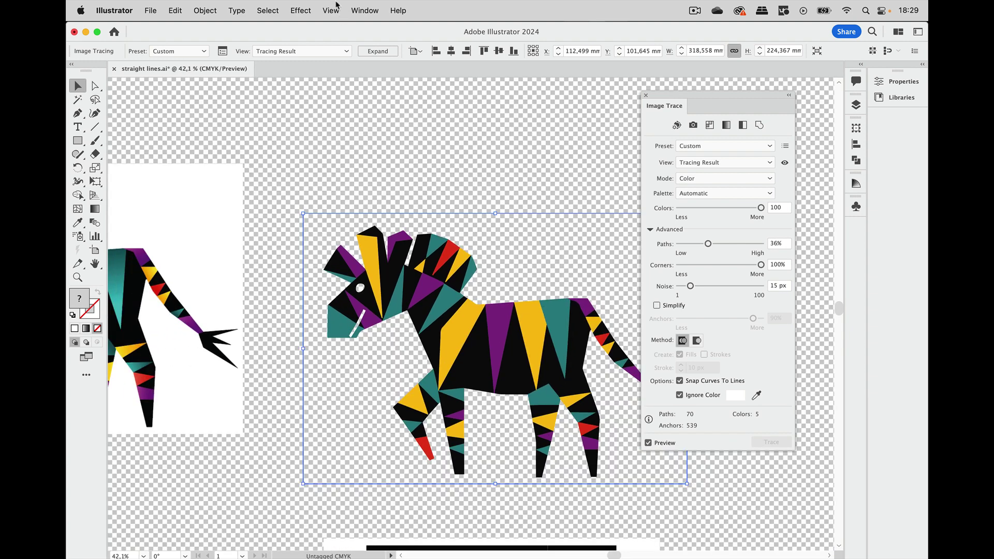
{"action": "left_click", "coordinate": [334, 9]}
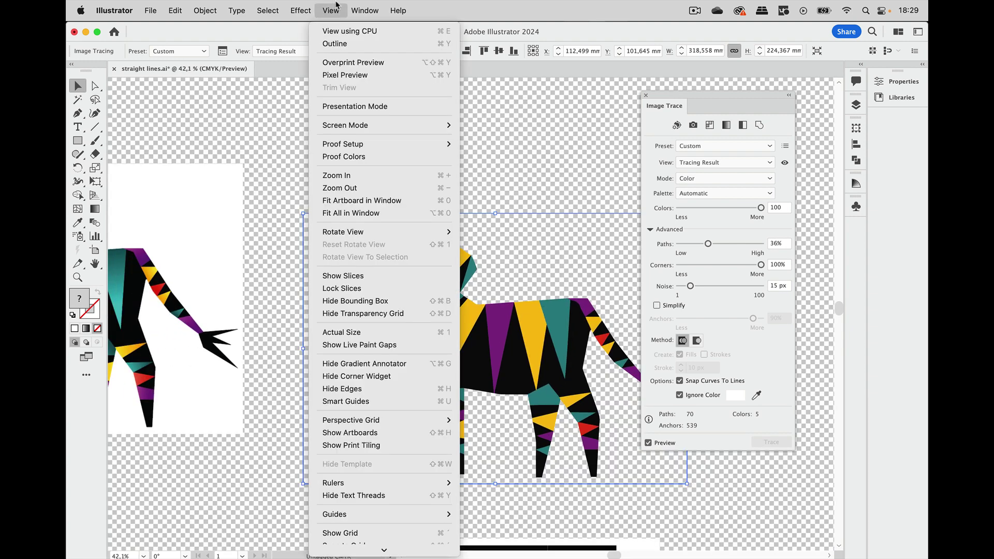
{"action": "left_click", "coordinate": [385, 314]}
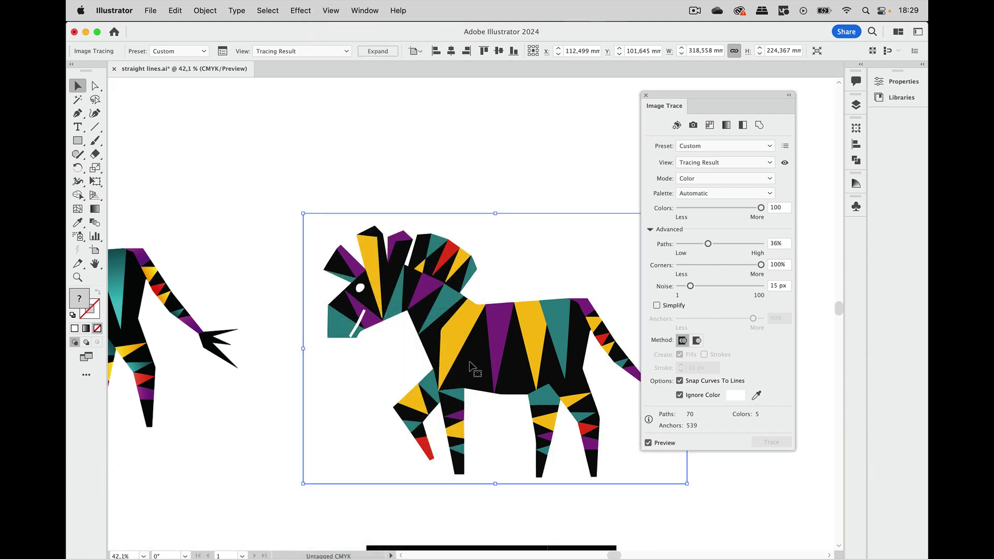
Duplicate the traced zebra above itself and change the lower tracing's Method to Overlapping
{"action": "left_click_drag", "start_coordinate": [472, 369], "coordinate": [468, 98], "text": "alt"}
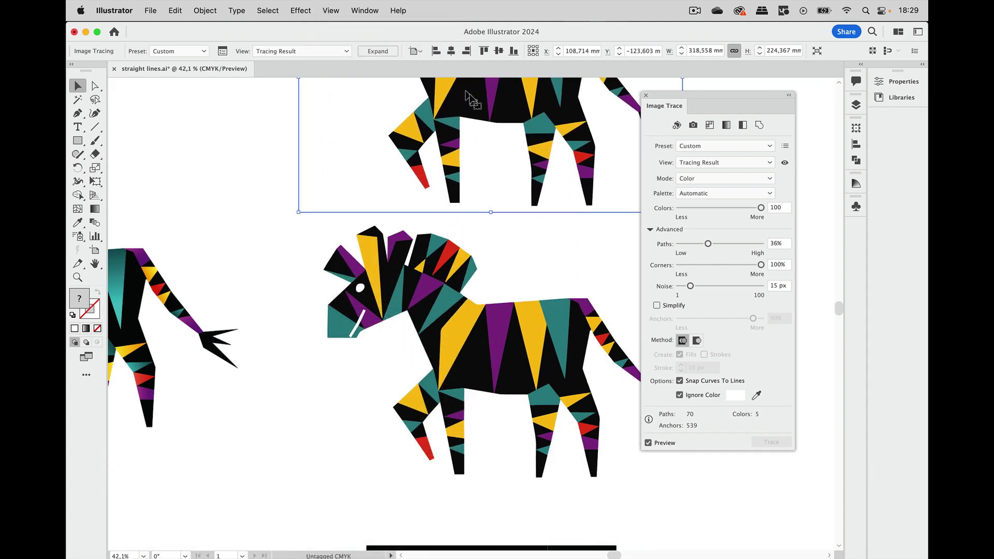
{"action": "left_click", "coordinate": [470, 313]}
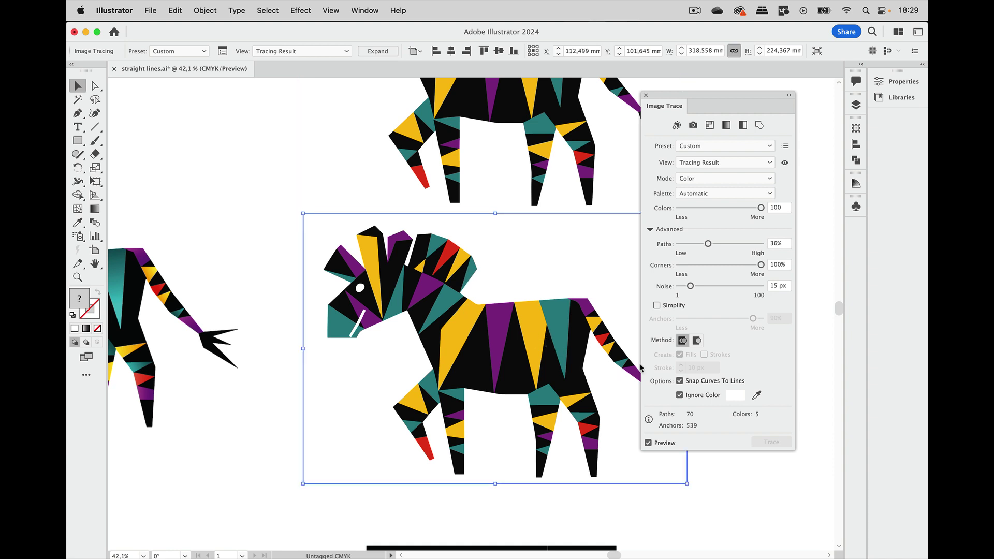
{"action": "left_click", "coordinate": [698, 342]}
Select both zebra tracings together and expand them into editable vector paths
{"action": "scroll", "coordinate": [505, 325], "scroll_direction": "up", "scroll_amount": 3}
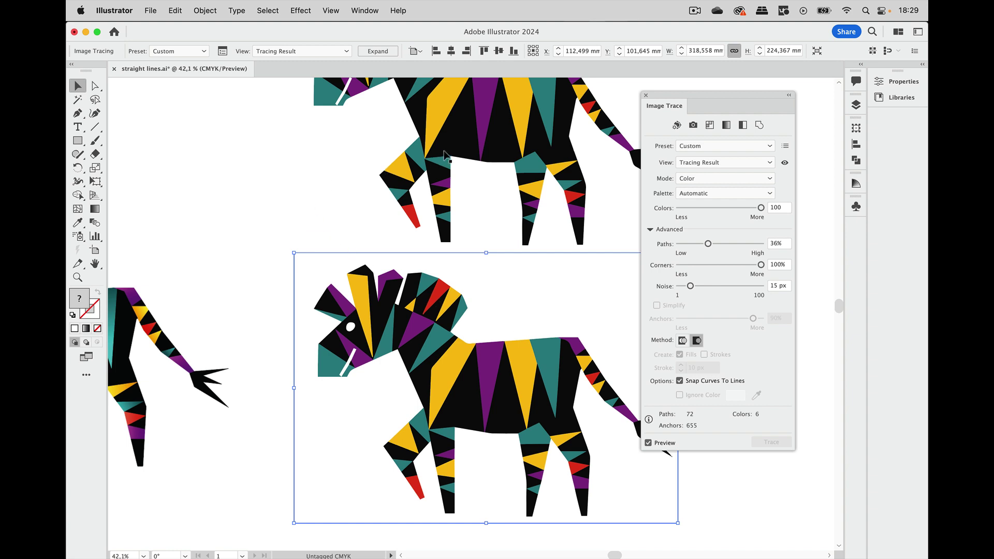
{"action": "left_click", "coordinate": [463, 143], "text": "shift"}
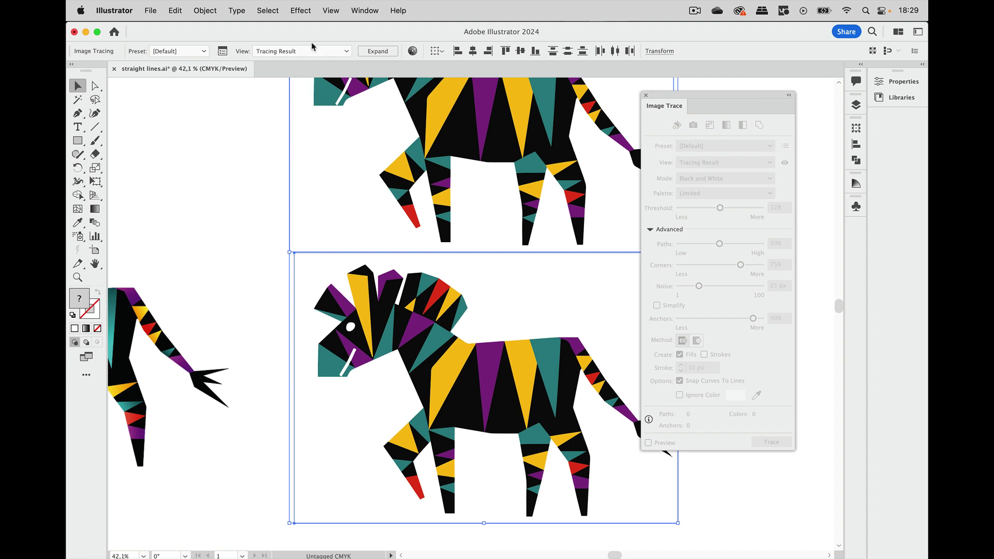
{"action": "left_click", "coordinate": [380, 55]}
Select the upper expanded zebra and show the transparency grid to compare the backgrounds of both zebras
{"action": "scroll", "coordinate": [234, 151], "scroll_direction": "up", "scroll_amount": 4}
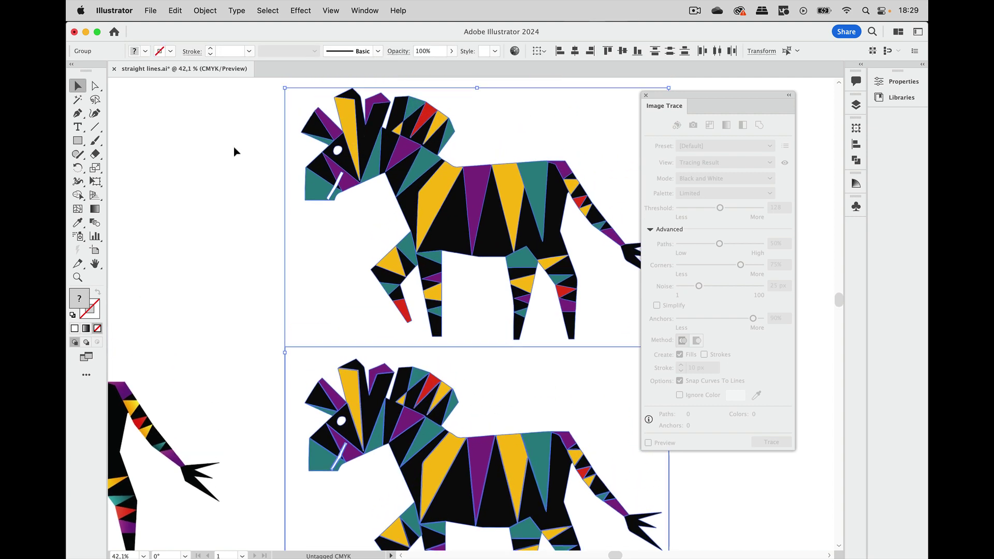
{"action": "left_click", "coordinate": [432, 164]}
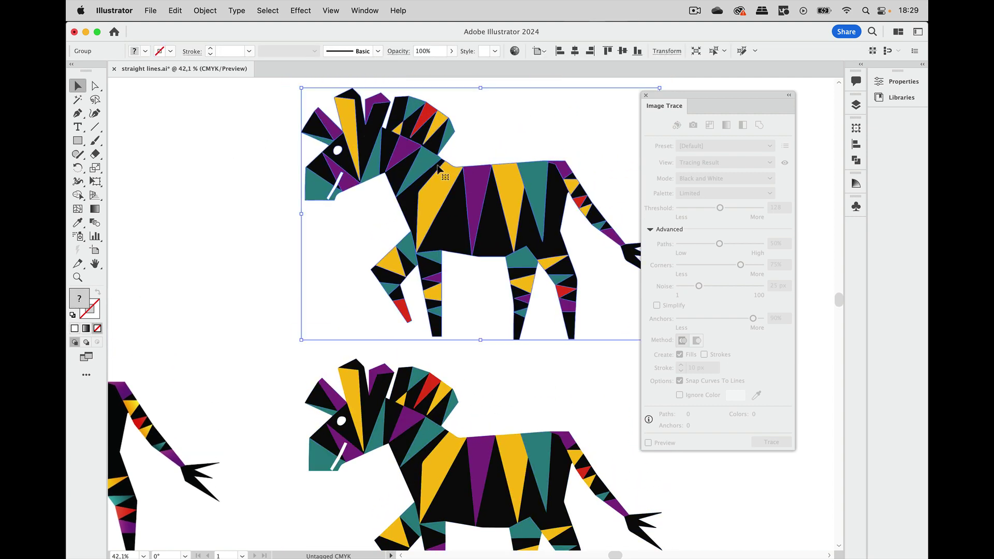
{"action": "scroll", "coordinate": [438, 168], "scroll_direction": "up", "scroll_amount": 3}
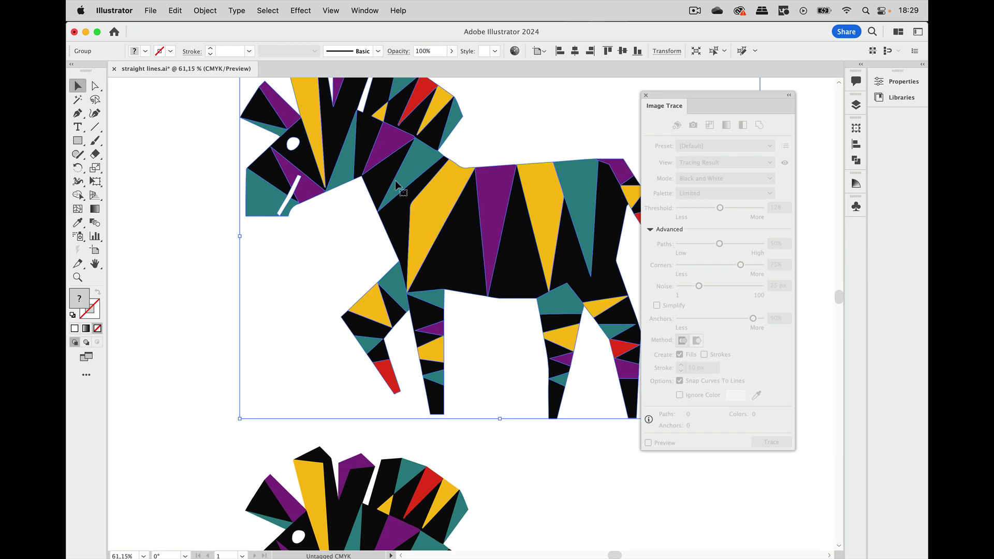
{"action": "left_click", "coordinate": [341, 10]}
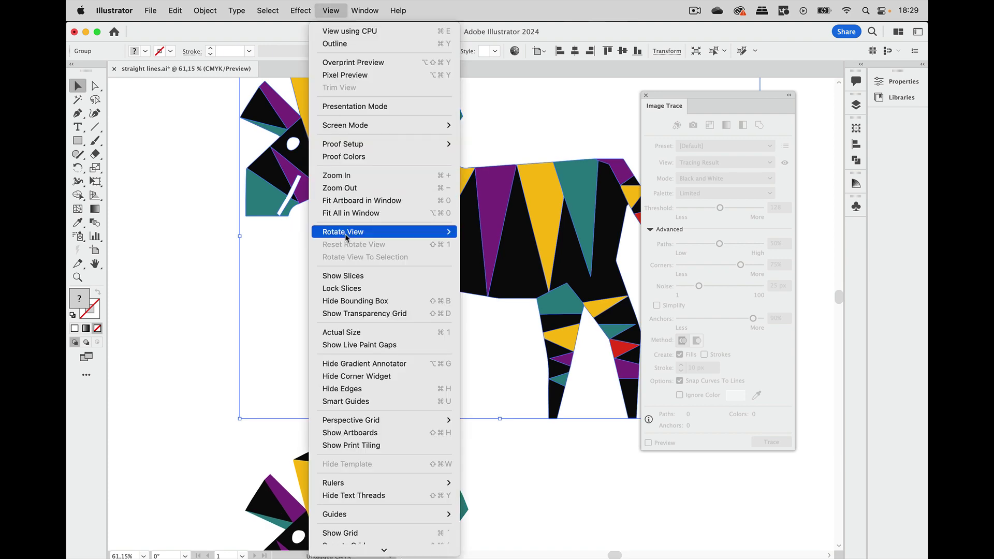
{"action": "left_click", "coordinate": [284, 299]}
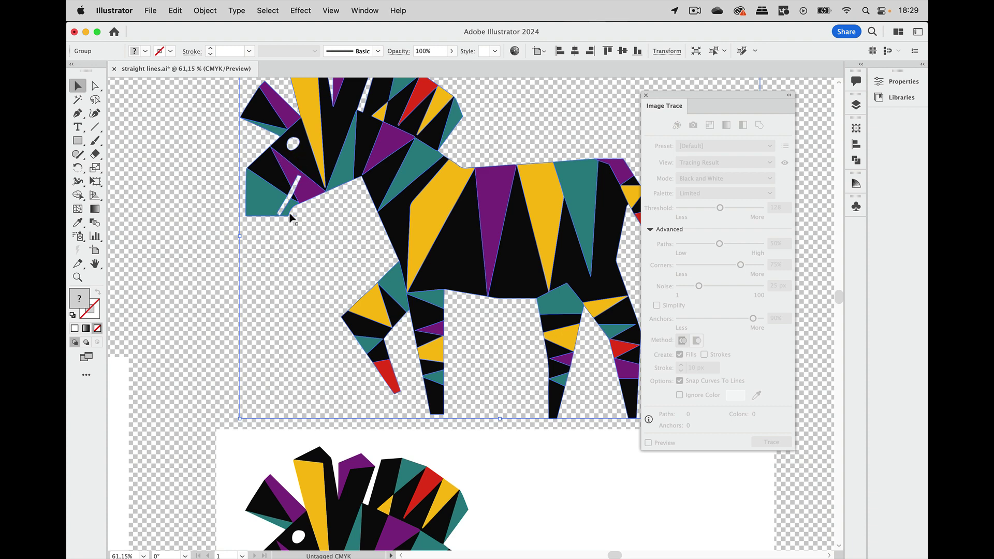
{"action": "scroll", "coordinate": [311, 272], "scroll_direction": "down", "scroll_amount": 8}
{"action": "scroll", "coordinate": [311, 272], "scroll_direction": "down", "scroll_amount": 5}
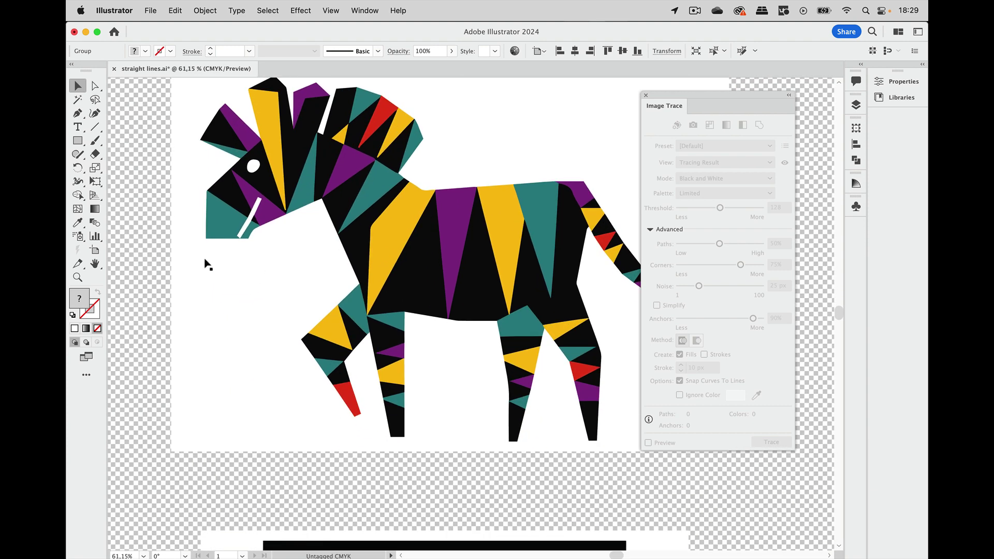
Select the lower expanded zebra and ungroup its paths
{"action": "left_click", "coordinate": [163, 257]}
{"action": "scroll", "coordinate": [163, 257], "scroll_direction": "up", "scroll_amount": 3}
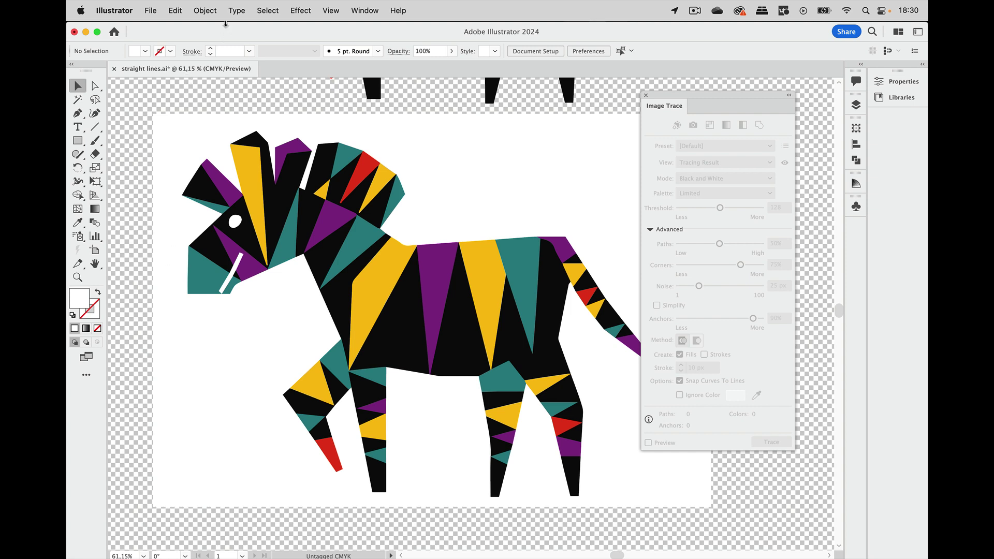
{"action": "left_click", "coordinate": [212, 135]}
{"action": "left_click", "coordinate": [205, 10]}
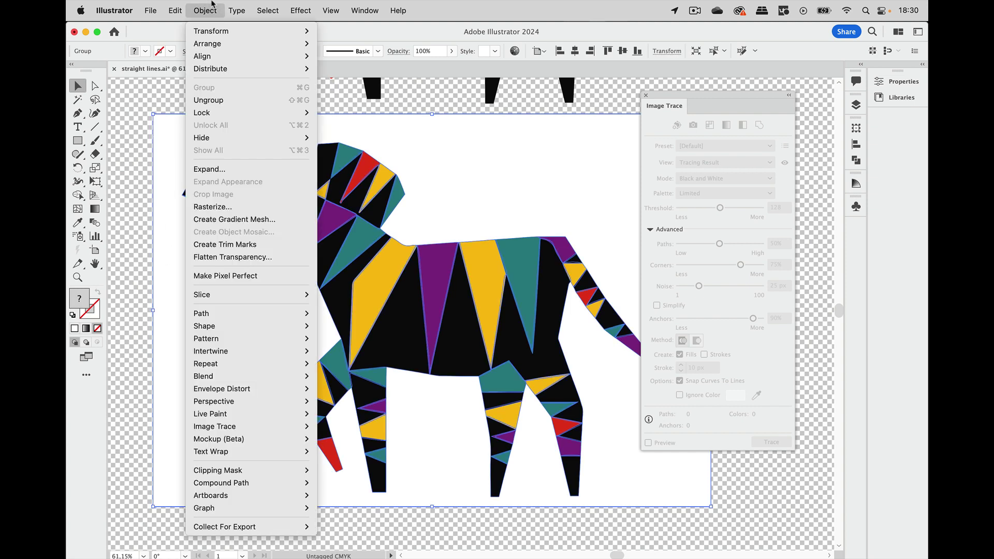
{"action": "left_click", "coordinate": [217, 100]}
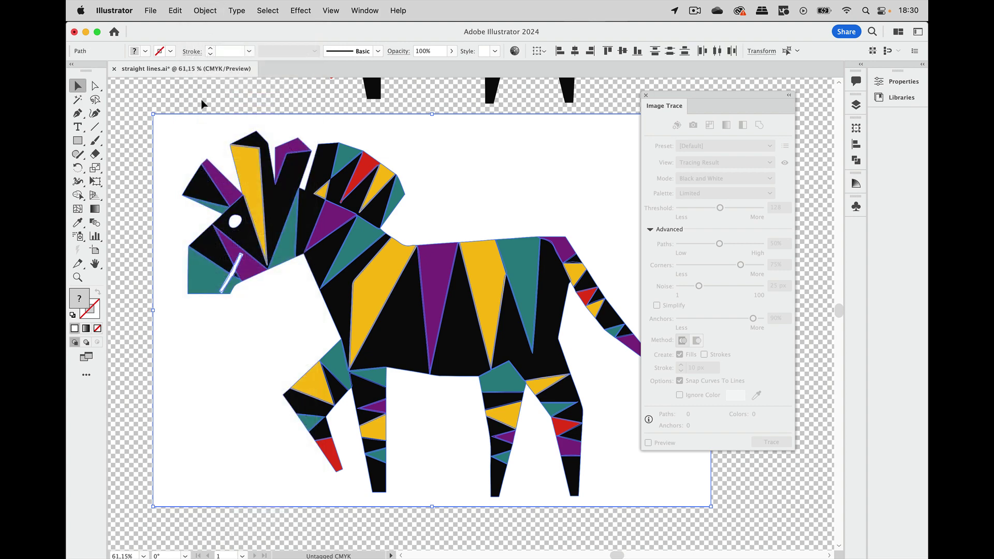
Pull the white background shape away from the lower zebra with the Direct Selection tool and delete it
{"action": "left_click", "coordinate": [201, 100]}
{"action": "left_click", "coordinate": [94, 86]}
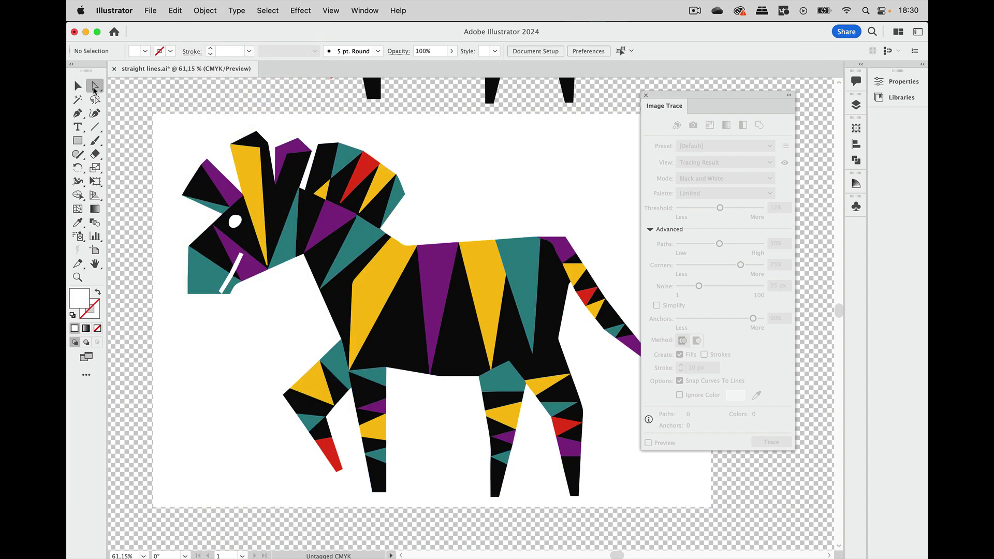
{"action": "left_click", "coordinate": [179, 134]}
{"action": "left_click_drag", "start_coordinate": [179, 133], "coordinate": [377, 141]}
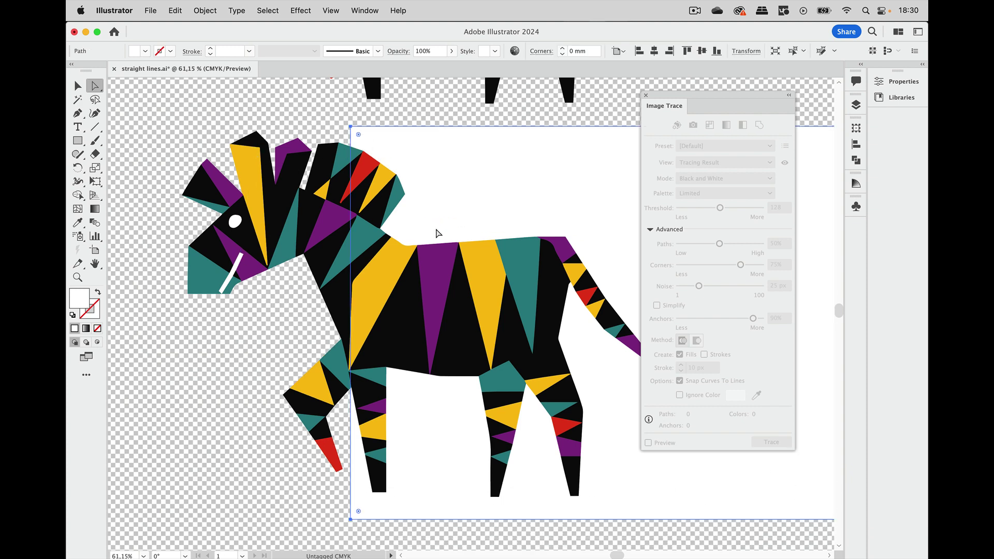
{"action": "key", "text": "Delete"}
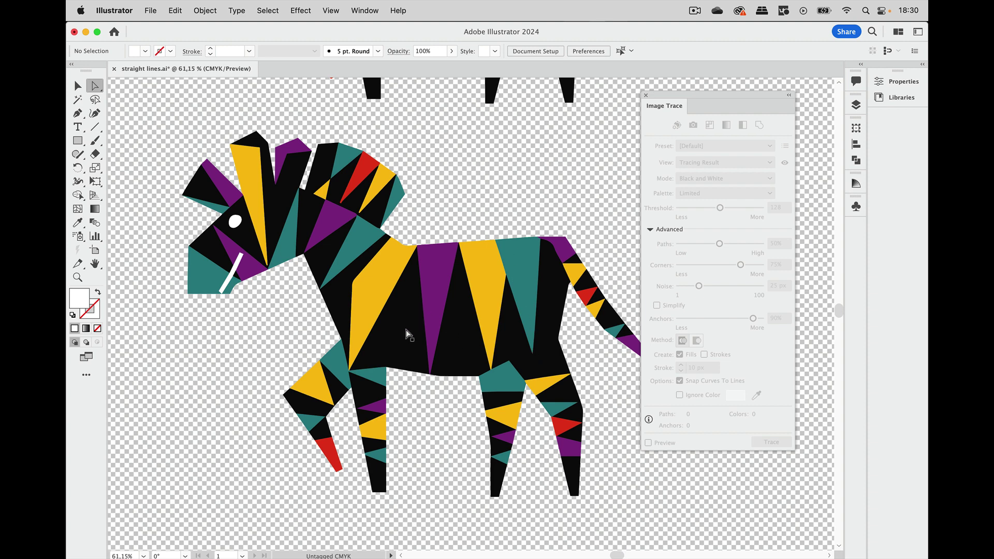
Compare both zebras on the transparency grid, reactivate the Selection tool and switch the document to Outline view
{"action": "scroll", "coordinate": [406, 331], "scroll_direction": "up", "scroll_amount": 2}
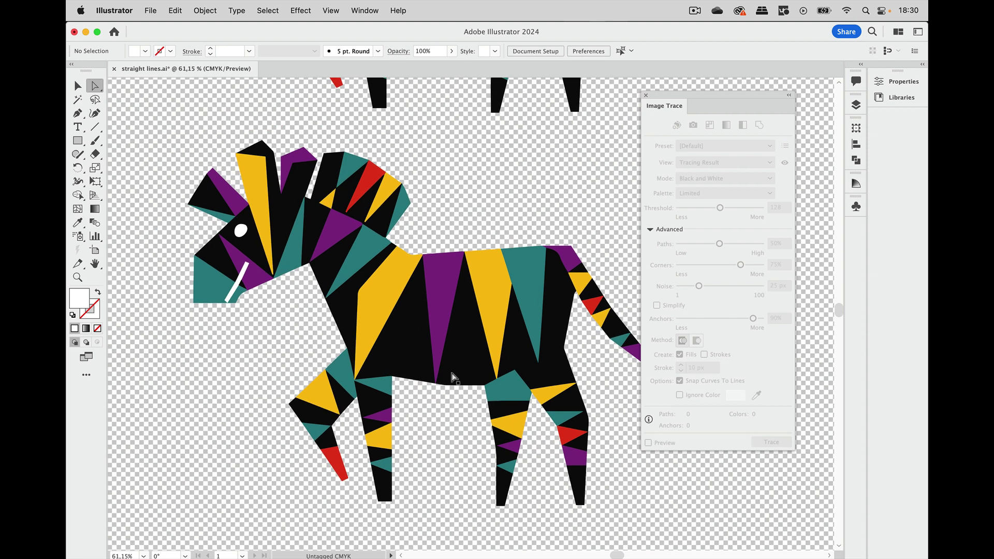
{"action": "scroll", "coordinate": [463, 376], "scroll_direction": "up", "scroll_amount": 20}
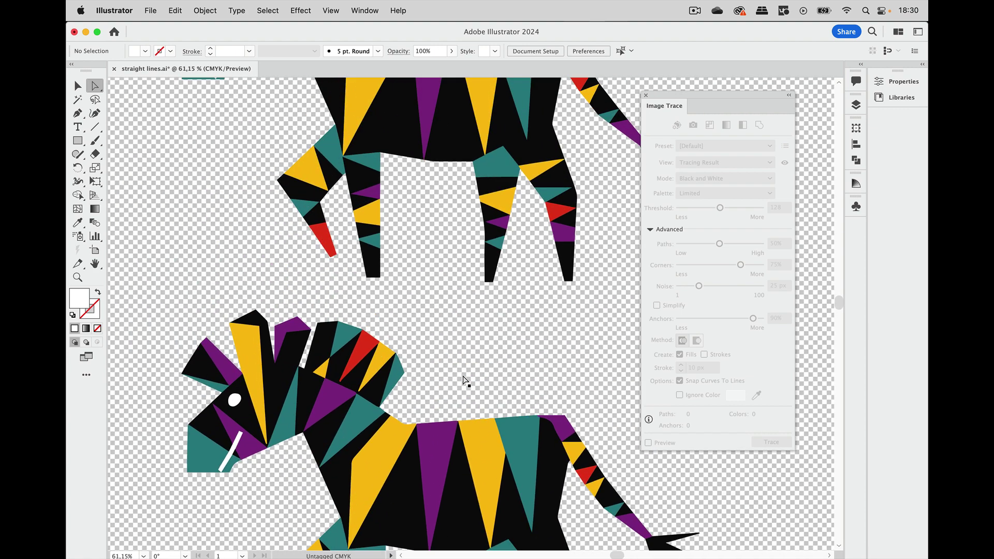
{"action": "scroll", "coordinate": [465, 381], "scroll_direction": "up", "scroll_amount": 7}
{"action": "scroll", "coordinate": [466, 381], "scroll_direction": "left", "scroll_amount": 7}
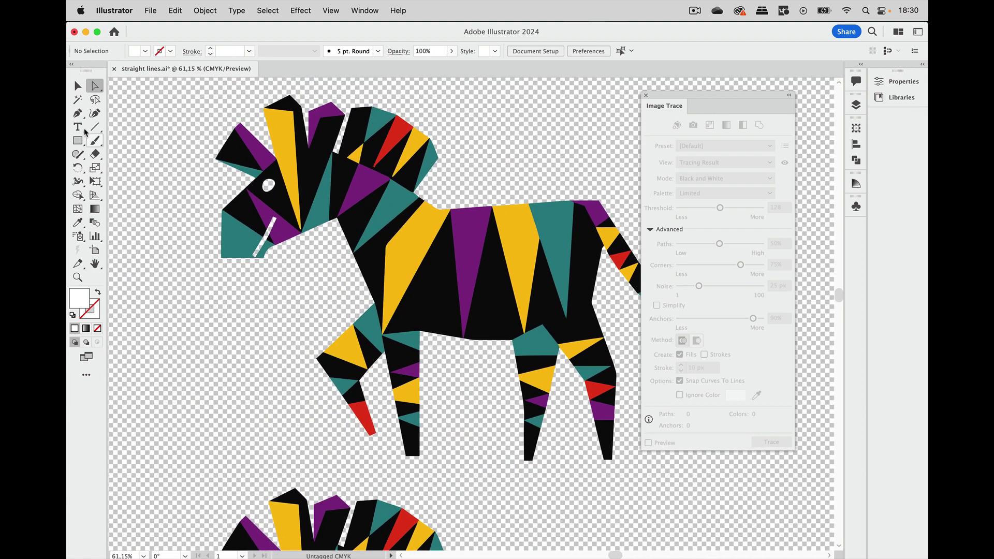
{"action": "left_click", "coordinate": [78, 87]}
{"action": "scroll", "coordinate": [265, 269], "scroll_direction": "down", "scroll_amount": 15}
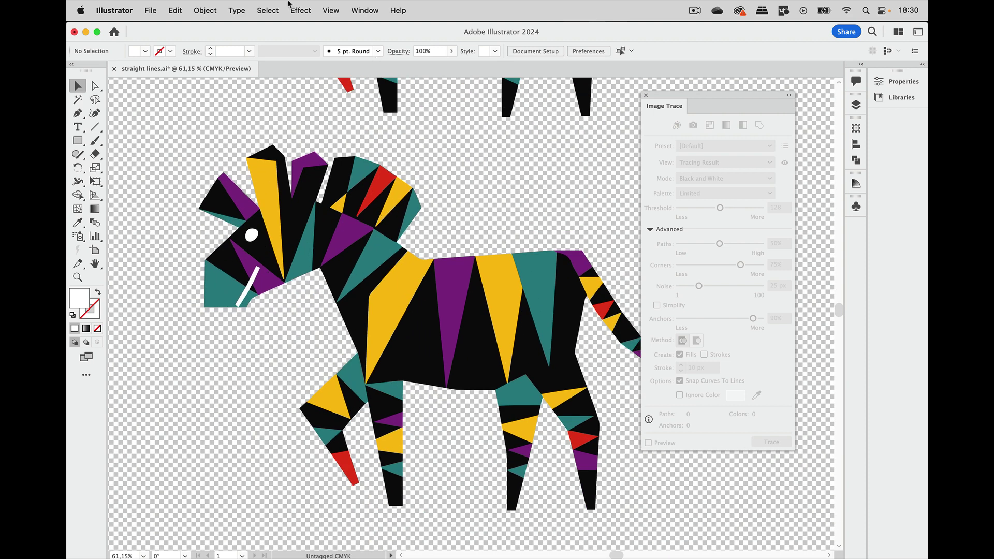
{"action": "left_click", "coordinate": [330, 10]}
{"action": "left_click", "coordinate": [336, 43]}
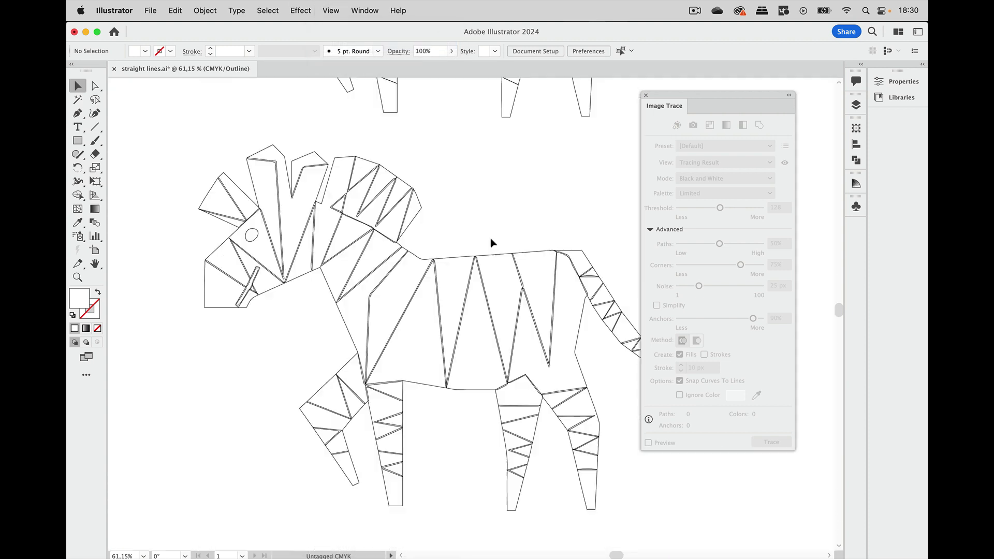
Examine the path lines between the body stripes of the lower and upper zebras to compare the Overlapping and Abutting methods
{"action": "scroll", "coordinate": [461, 365], "scroll_direction": "up", "scroll_amount": 4}
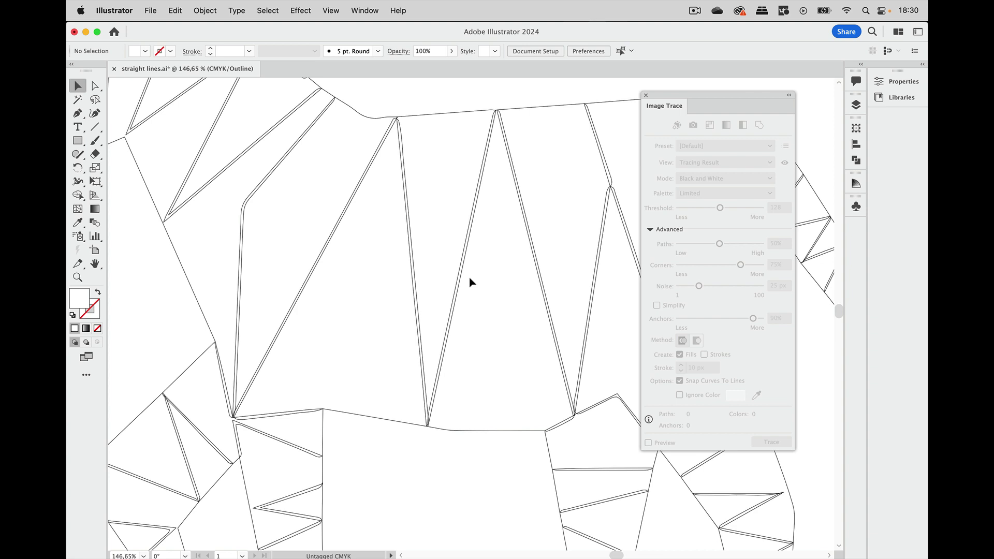
{"action": "scroll", "coordinate": [469, 283], "scroll_direction": "down", "scroll_amount": 5}
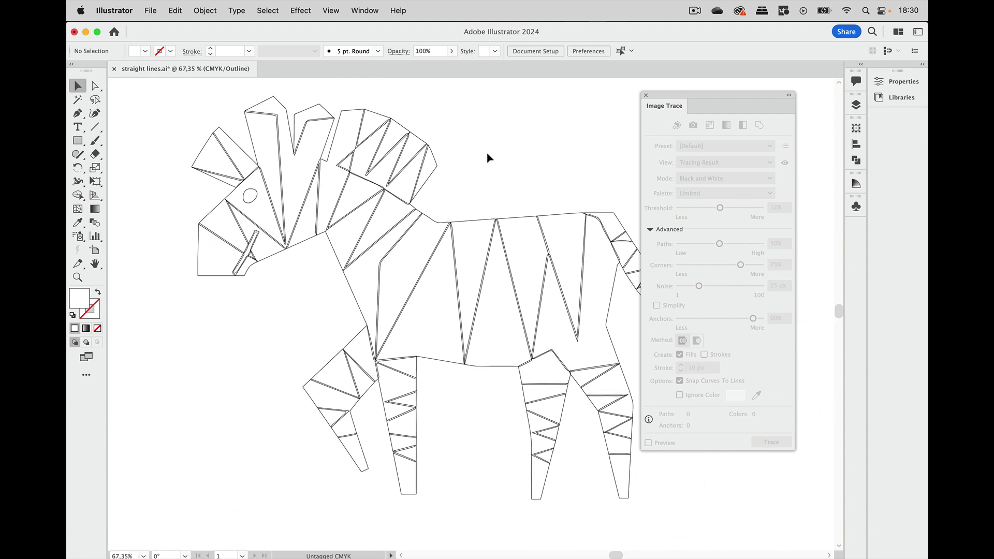
{"action": "scroll", "coordinate": [488, 158], "scroll_direction": "up", "scroll_amount": 1}
{"action": "scroll", "coordinate": [488, 157], "scroll_direction": "down", "scroll_amount": 10}
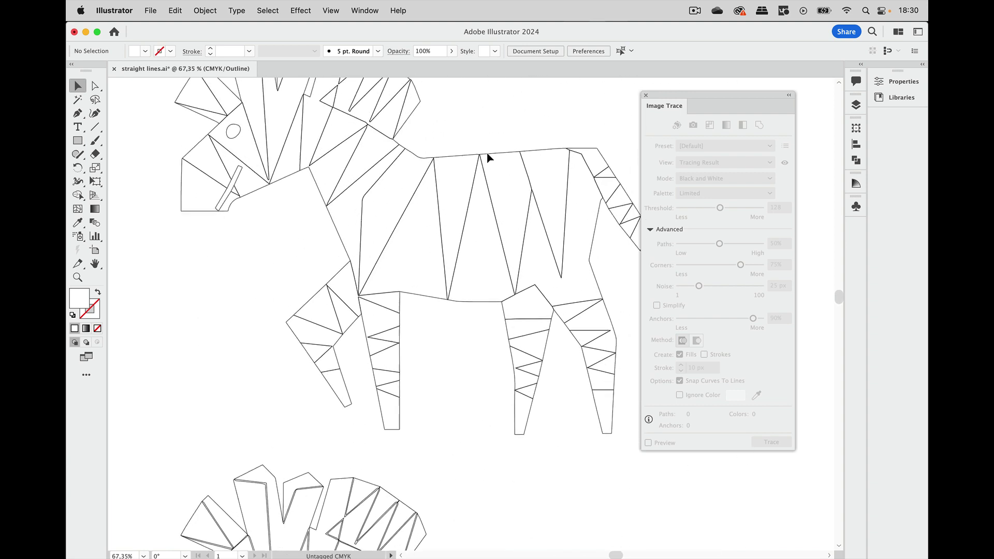
{"action": "scroll", "coordinate": [488, 158], "scroll_direction": "up", "scroll_amount": 2}
{"action": "scroll", "coordinate": [497, 326], "scroll_direction": "up", "scroll_amount": 8}
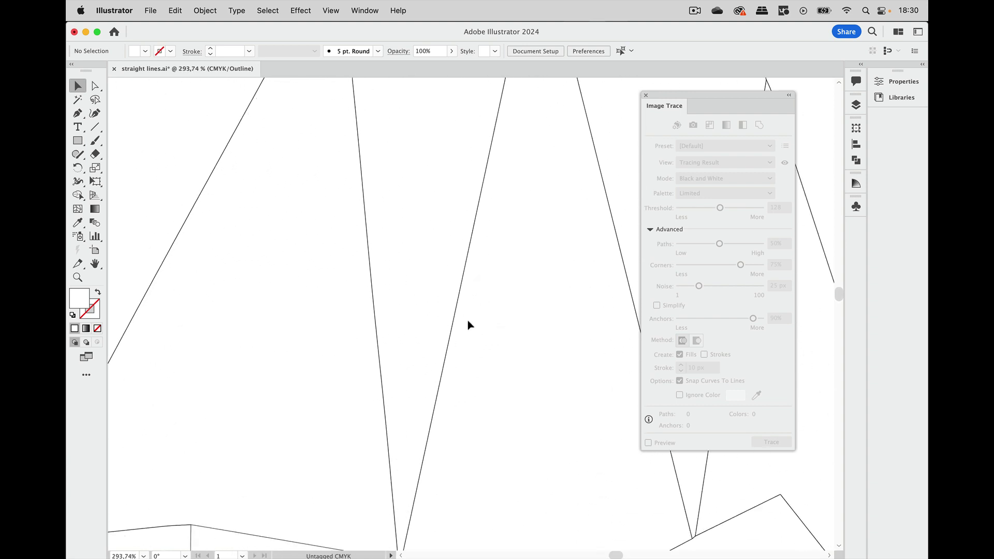
{"action": "scroll", "coordinate": [468, 322], "scroll_direction": "down", "scroll_amount": 6}
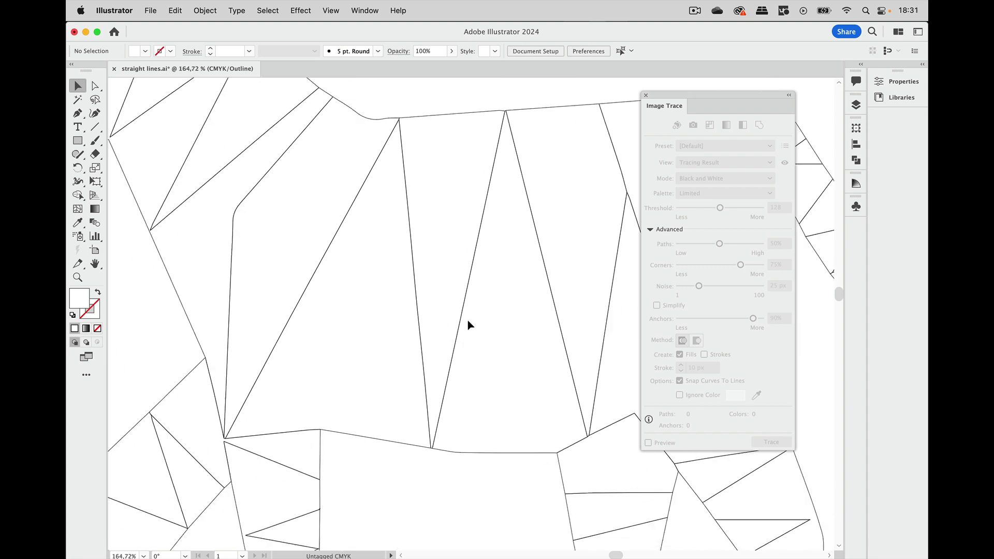
{"action": "scroll", "coordinate": [467, 319], "scroll_direction": "down", "scroll_amount": 4}
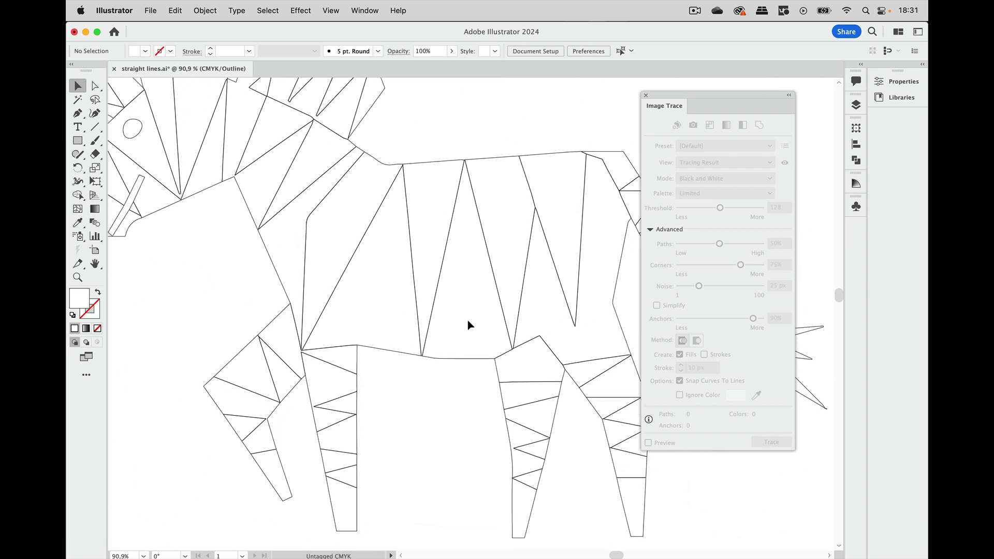
{"action": "scroll", "coordinate": [468, 320], "scroll_direction": "down", "scroll_amount": 15}
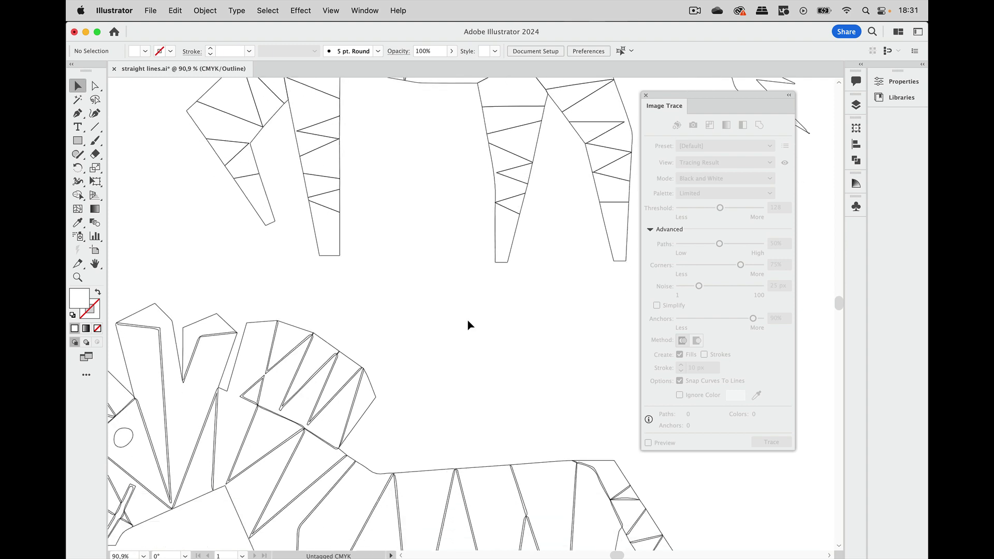
{"action": "scroll", "coordinate": [467, 320], "scroll_direction": "up", "scroll_amount": 7}
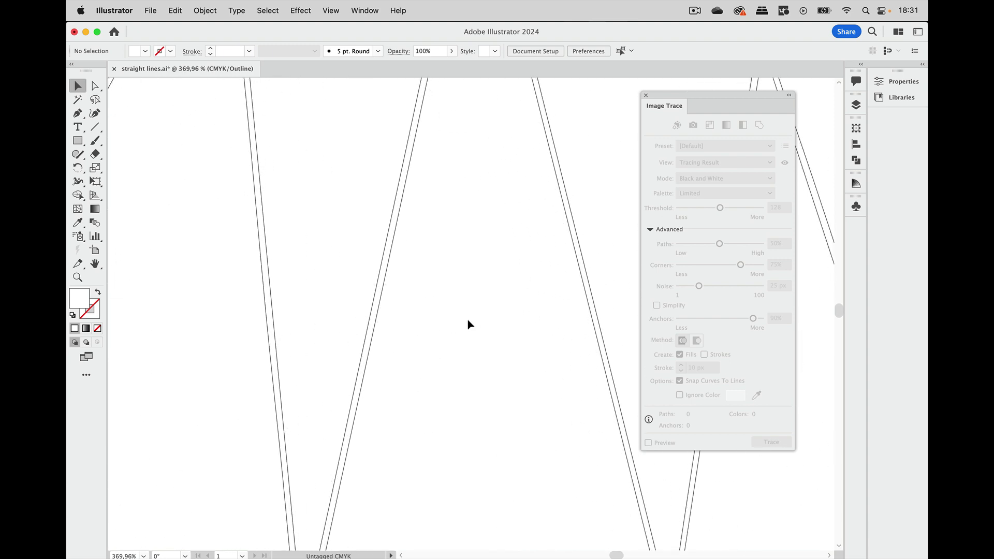
{"action": "scroll", "coordinate": [447, 345], "scroll_direction": "down", "scroll_amount": 7}
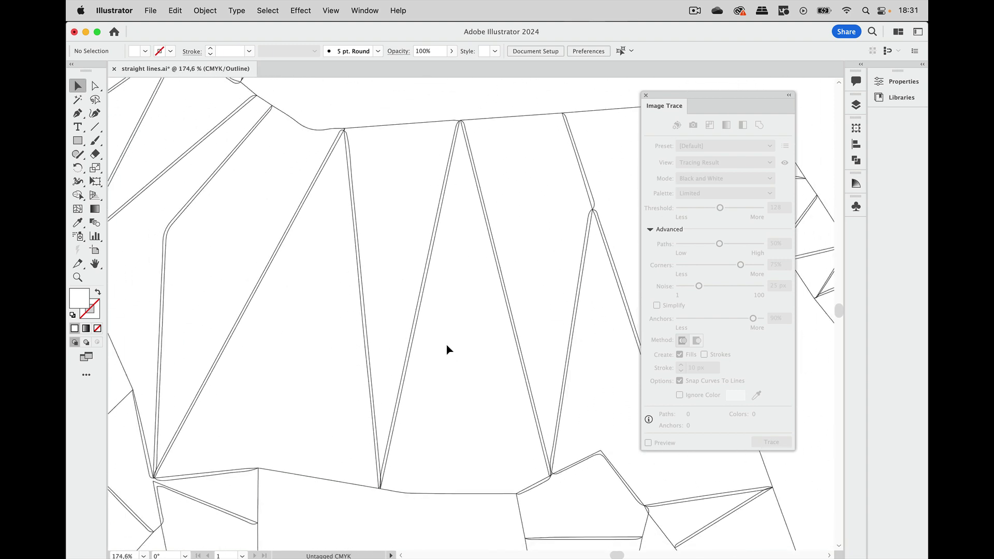
{"action": "scroll", "coordinate": [448, 349], "scroll_direction": "down", "scroll_amount": 3}
{"action": "scroll", "coordinate": [447, 349], "scroll_direction": "up", "scroll_amount": 5}
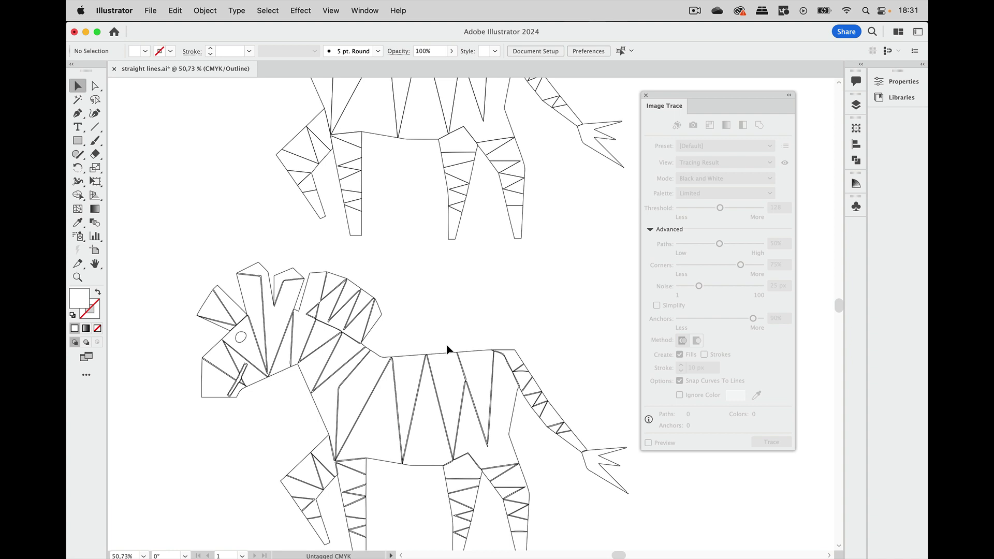
Return the document from Outline view to the full-color preview and view the lower zebra beside the source image
{"action": "key", "text": "super+y"}
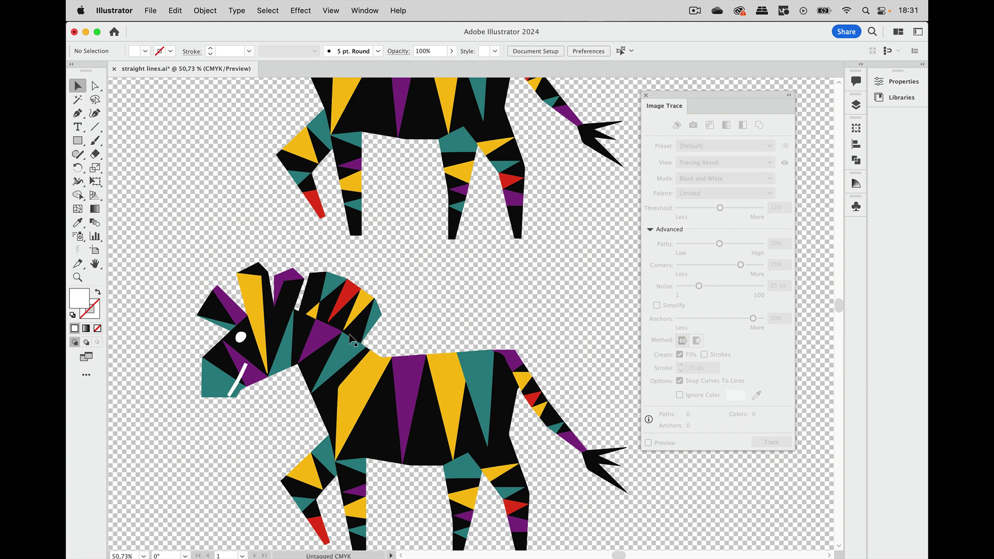
{"action": "scroll", "coordinate": [351, 339], "scroll_direction": "left", "scroll_amount": 3}
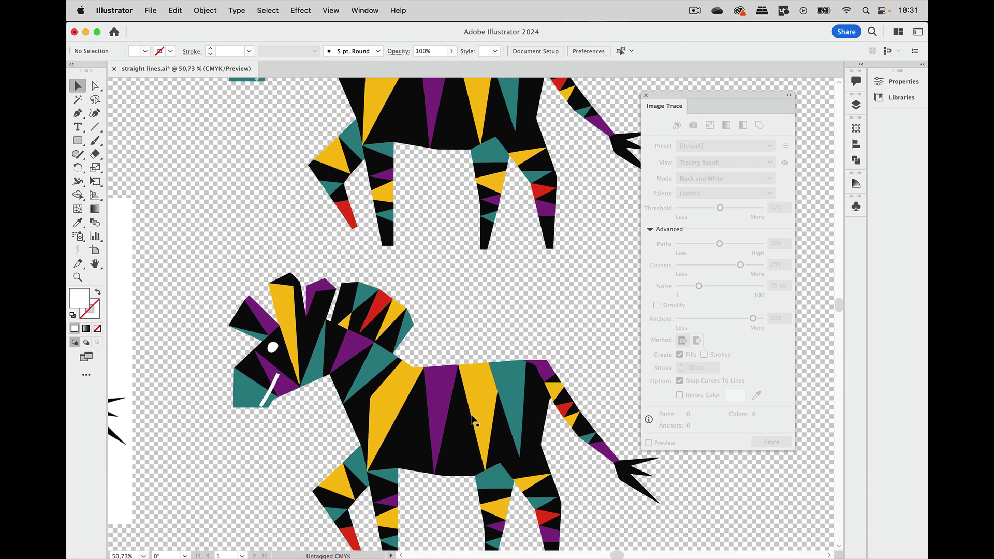
{"action": "scroll", "coordinate": [472, 420], "scroll_direction": "down", "scroll_amount": 5}
{"action": "scroll", "coordinate": [472, 421], "scroll_direction": "left", "scroll_amount": 2}
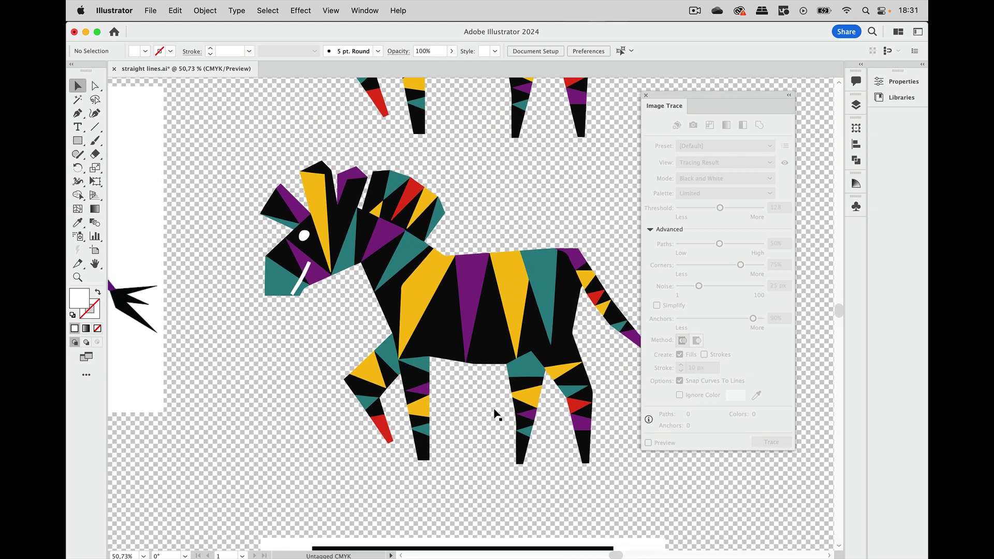
{"action": "scroll", "coordinate": [496, 414], "scroll_direction": "left", "scroll_amount": 5}
{"action": "scroll", "coordinate": [496, 414], "scroll_direction": "up", "scroll_amount": 1}
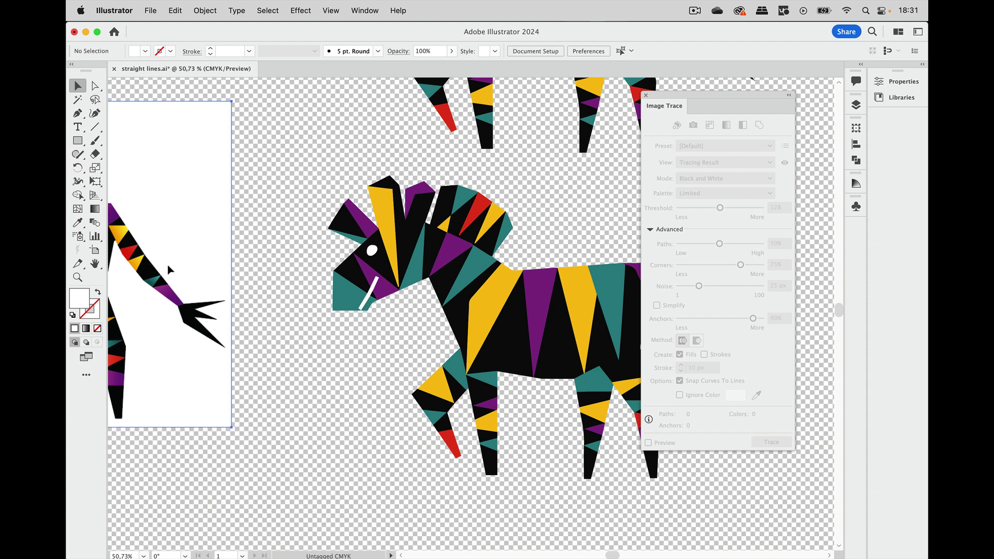
Move the source zebra image over the front half of the lower traced zebra, leaving the traced hindquarters uncovered for comparison
{"action": "left_click_drag", "start_coordinate": [170, 268], "coordinate": [479, 334]}
{"action": "scroll", "coordinate": [479, 334], "scroll_direction": "right", "scroll_amount": 4}
{"action": "scroll", "coordinate": [479, 334], "scroll_direction": "down", "scroll_amount": 1}
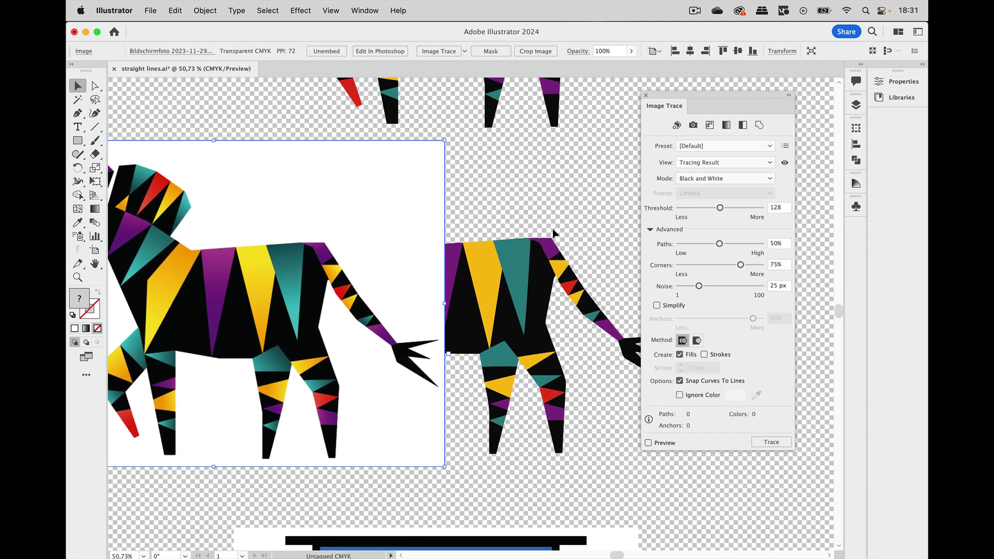
Give the rear teal body stripe of the lower traced zebra a linear gradient from its own teal to black, without the white stop
{"action": "left_click", "coordinate": [514, 261]}
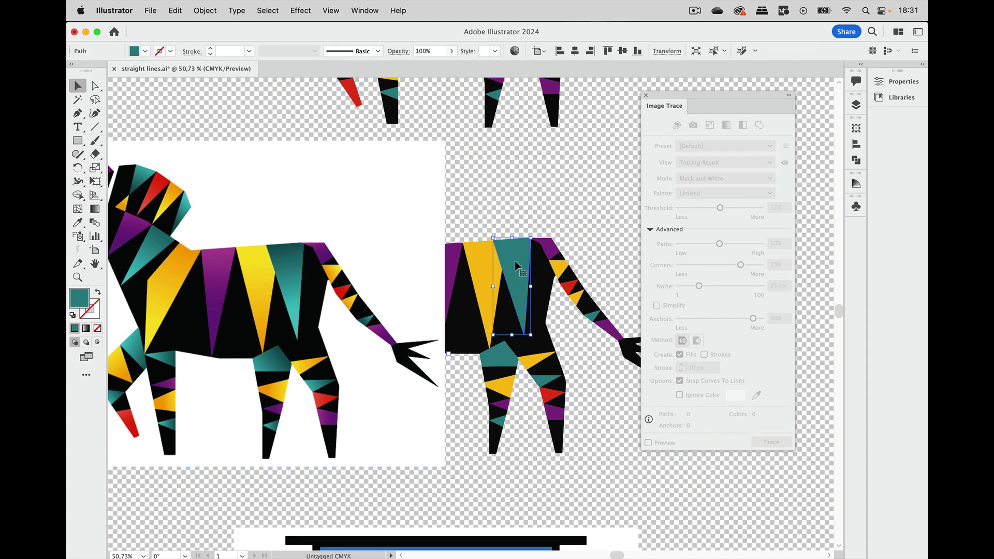
{"action": "left_click", "coordinate": [371, 12]}
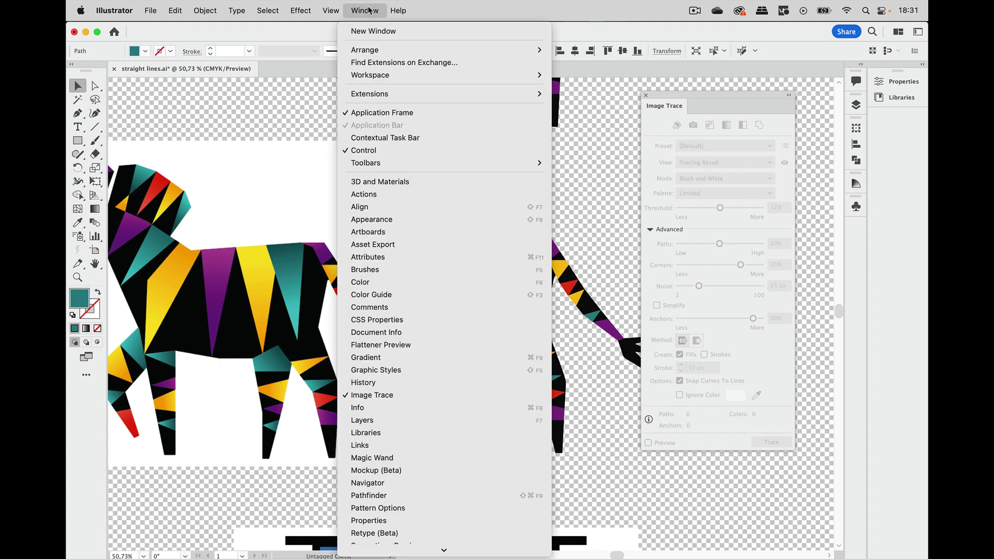
{"action": "left_click", "coordinate": [442, 364]}
{"action": "left_click_drag", "start_coordinate": [344, 225], "coordinate": [456, 85]}
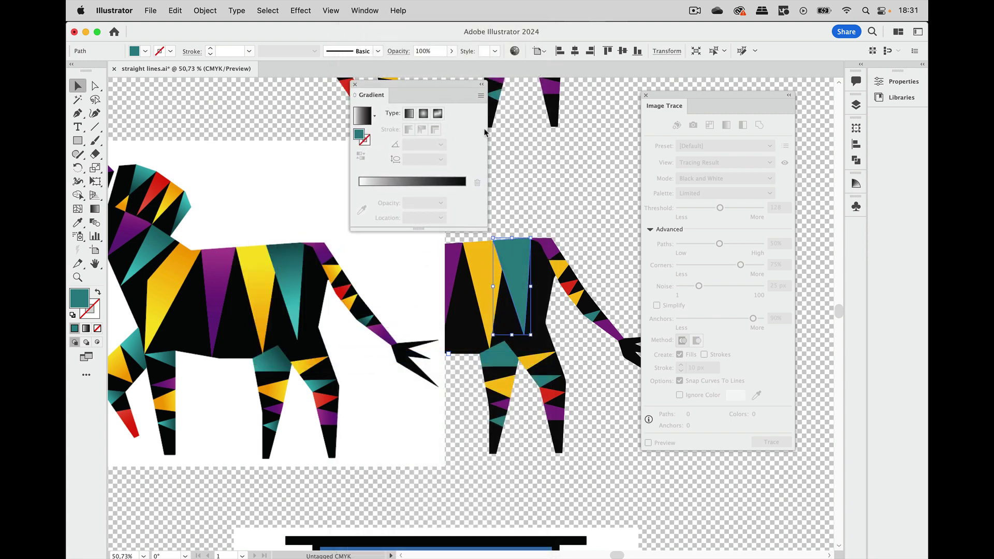
{"action": "left_click", "coordinate": [359, 138]}
{"action": "left_click", "coordinate": [406, 194]}
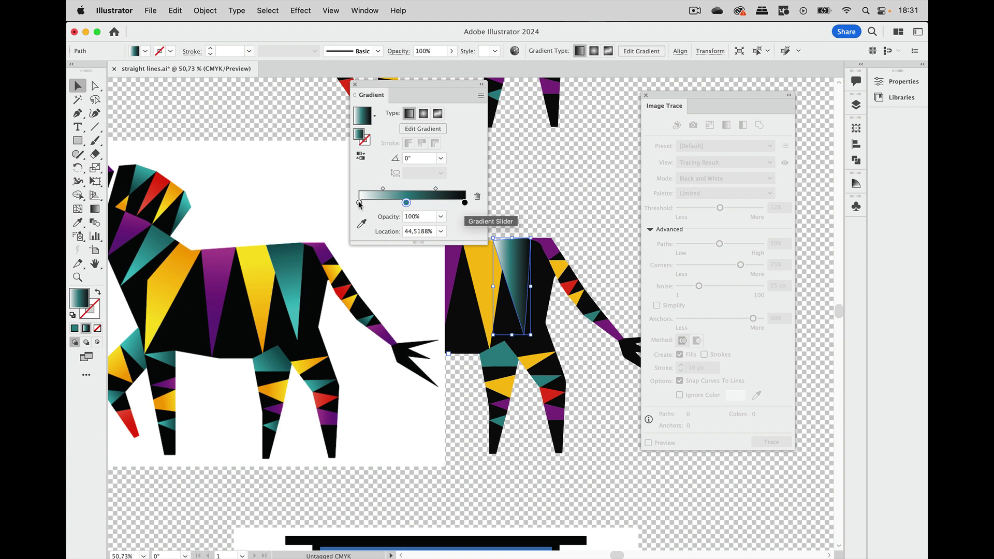
{"action": "mouse_move", "coordinate": [359, 202]}
{"action": "left_mouse_down"}
{"action": "mouse_move", "coordinate": [362, 225]}
{"action": "mouse_move", "coordinate": [407, 203]}
{"action": "mouse_move", "coordinate": [360, 202]}
{"action": "left_mouse_up"}
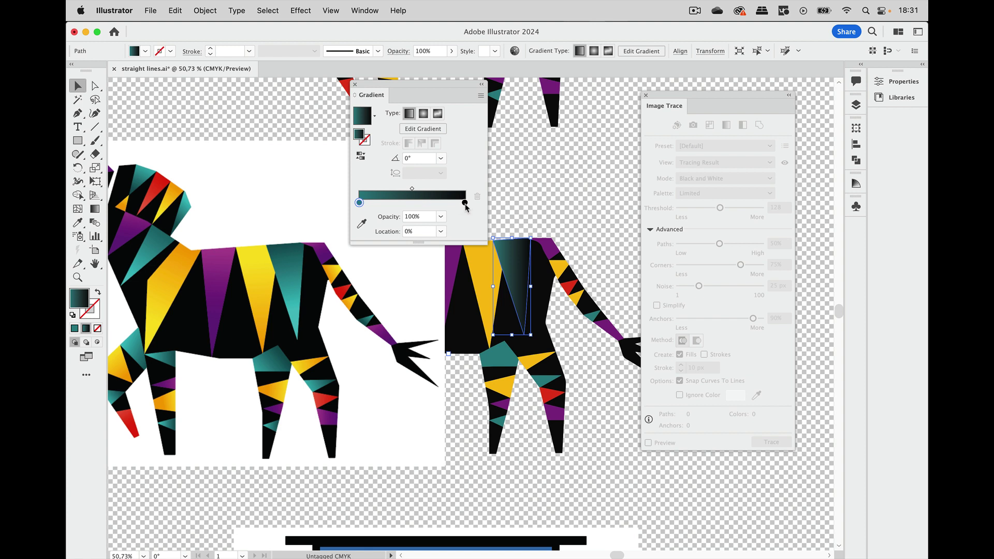
Set the gradient's end stop to the light teal sampled near the lower tip of the matching stripe in the source image
{"action": "left_click", "coordinate": [465, 204]}
{"action": "double_click", "coordinate": [465, 204]}
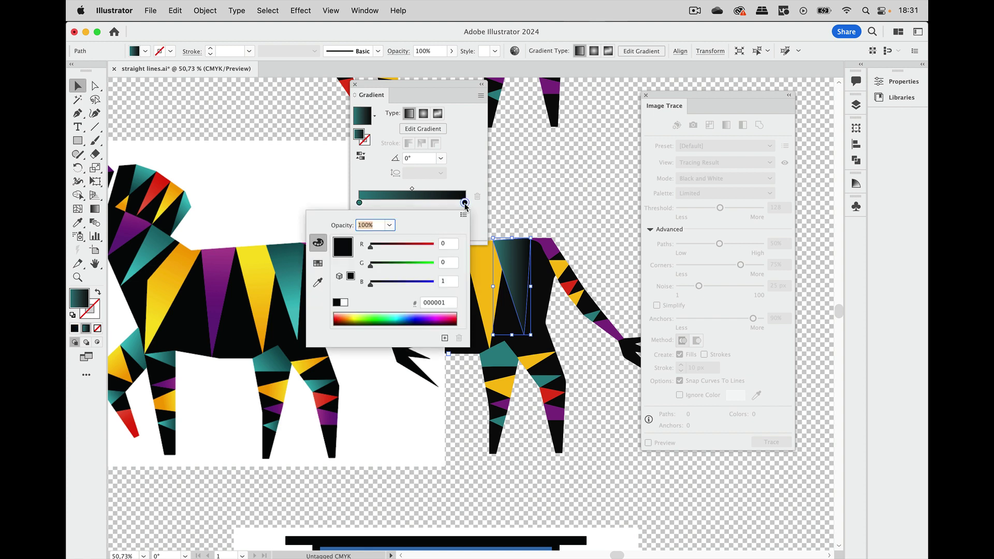
{"action": "left_click", "coordinate": [318, 284]}
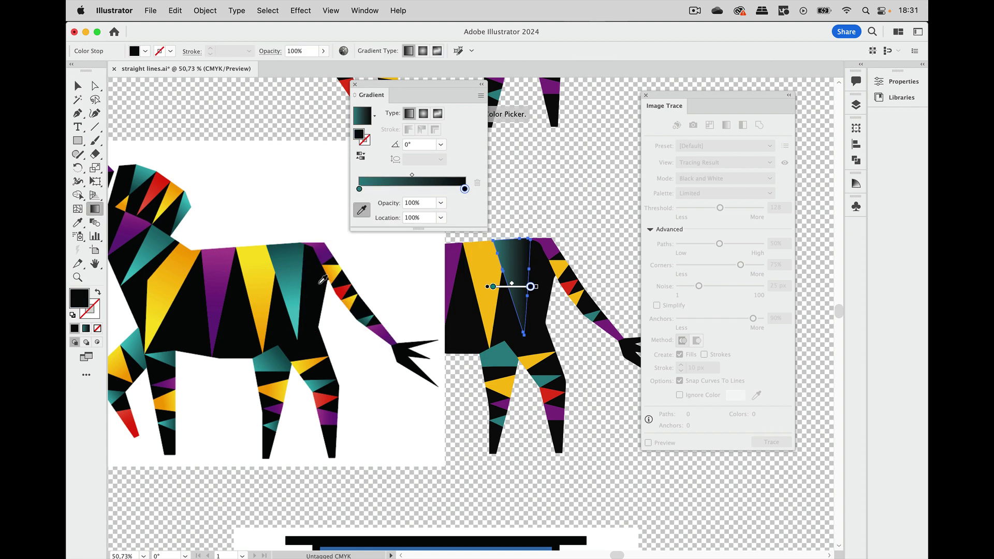
{"action": "left_click", "coordinate": [297, 320]}
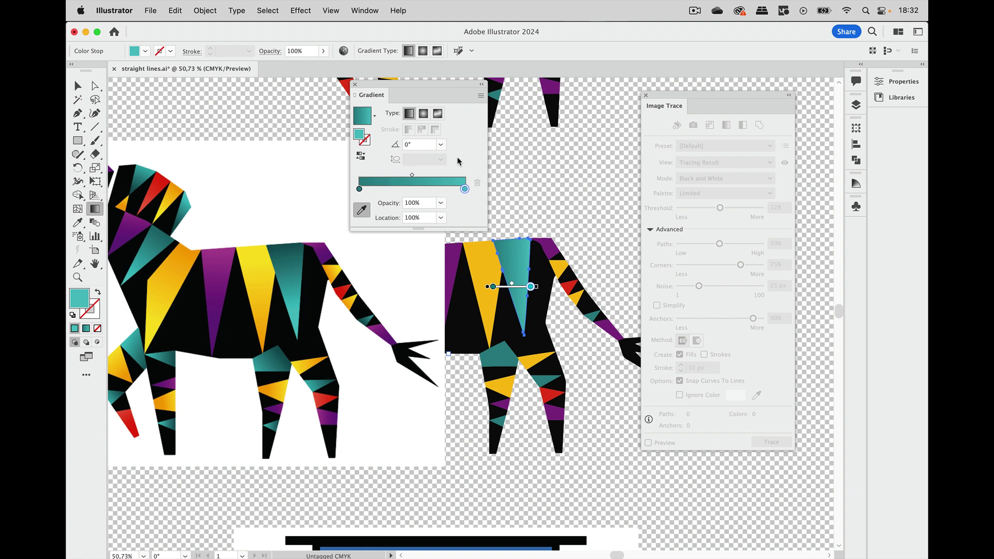
Reposition the gradient line on the teal stripe to run downward at about -74.5°, and extend its end toward the stripe's tip
{"action": "left_click", "coordinate": [360, 189]}
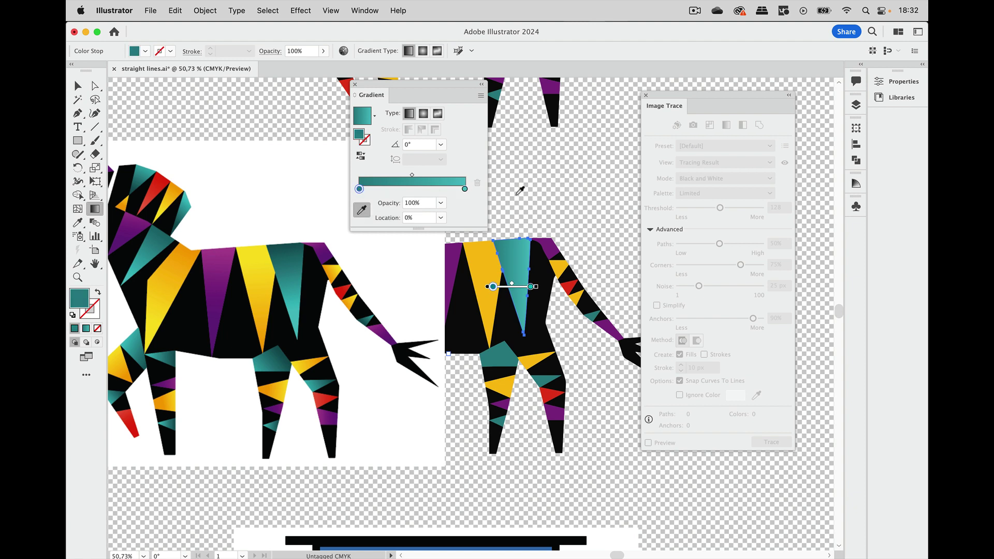
{"action": "mouse_move", "coordinate": [520, 289]}
{"action": "left_mouse_down"}
{"action": "mouse_move", "coordinate": [536, 254]}
{"action": "mouse_move", "coordinate": [535, 290]}
{"action": "left_mouse_up"}
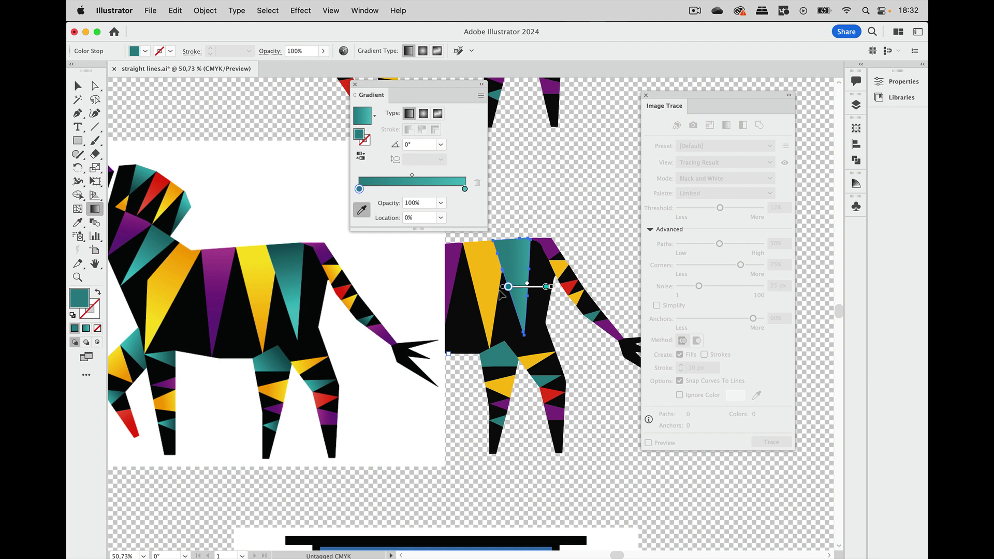
{"action": "scroll", "coordinate": [505, 294], "scroll_direction": "up", "scroll_amount": 5}
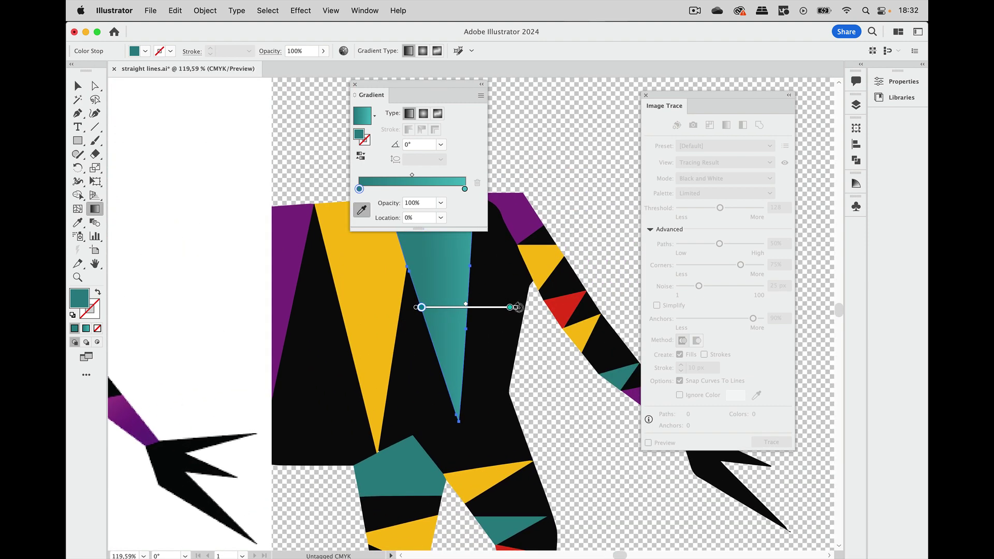
{"action": "left_click_drag", "start_coordinate": [518, 307], "coordinate": [456, 409]}
{"action": "mouse_move", "coordinate": [422, 306]}
{"action": "left_mouse_down"}
{"action": "mouse_move", "coordinate": [457, 297]}
{"action": "mouse_move", "coordinate": [447, 263]}
{"action": "left_mouse_up"}
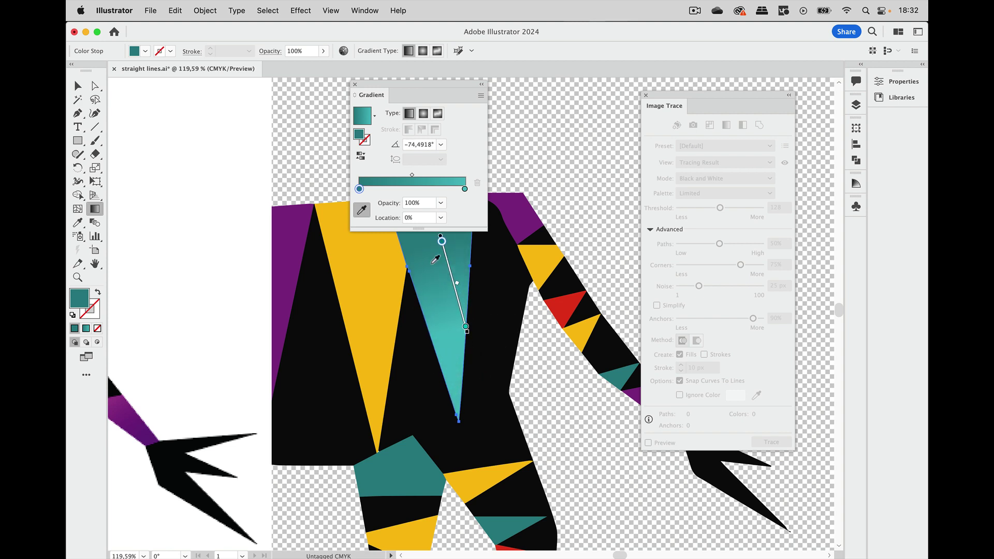
{"action": "left_click_drag", "start_coordinate": [430, 83], "coordinate": [613, 75]}
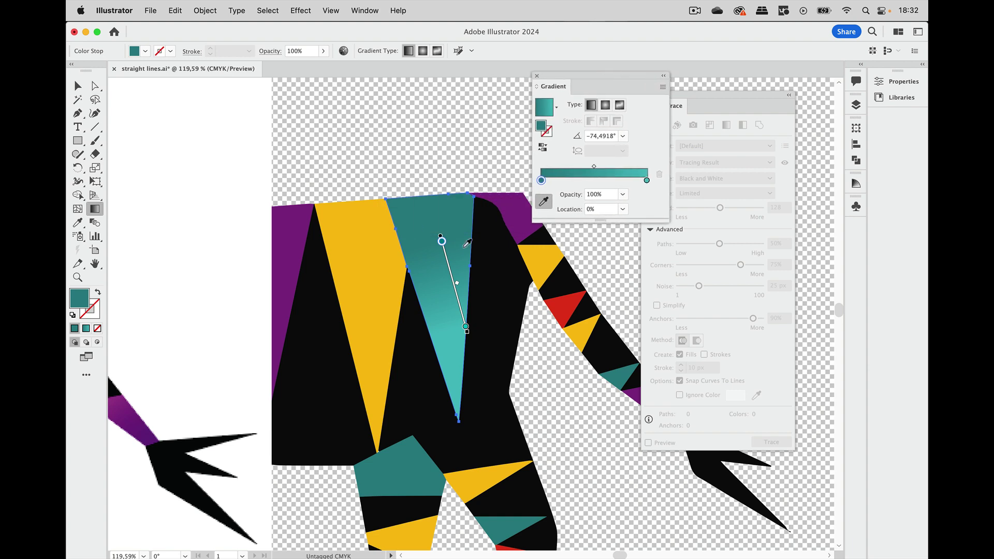
{"action": "scroll", "coordinate": [447, 264], "scroll_direction": "down", "scroll_amount": 6}
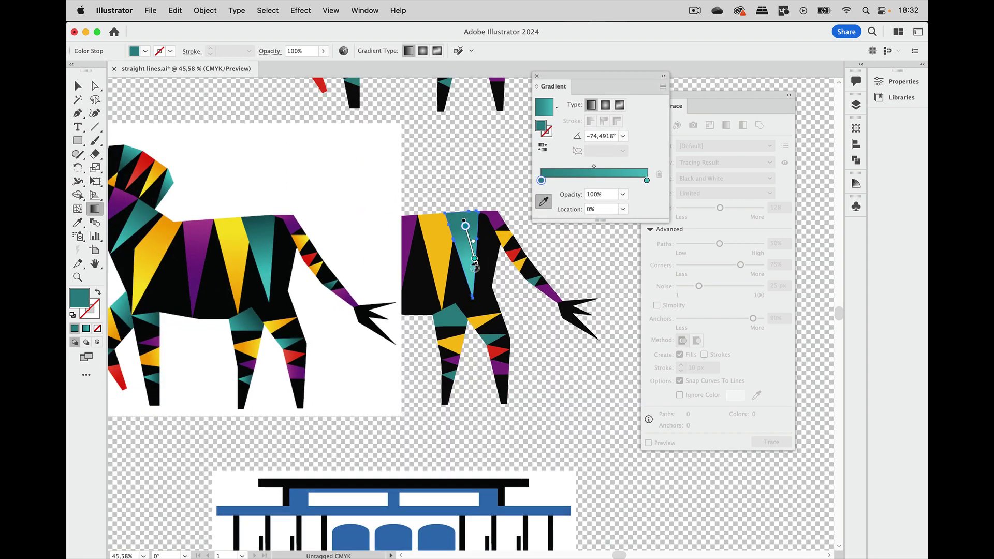
{"action": "mouse_move", "coordinate": [475, 260]}
{"action": "left_mouse_down"}
{"action": "mouse_move", "coordinate": [477, 284]}
{"action": "mouse_move", "coordinate": [470, 276]}
{"action": "left_mouse_up"}
Set the gradient's start stop to the dark teal sampled from the upper edge of the source stripe, and deselect the traced stripe
{"action": "double_click", "coordinate": [540, 181]}
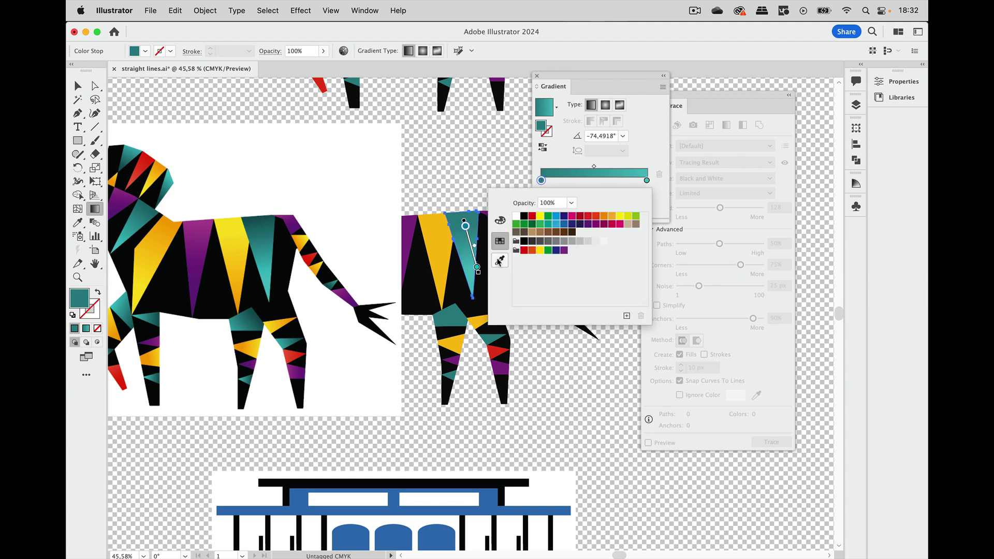
{"action": "left_click", "coordinate": [500, 260]}
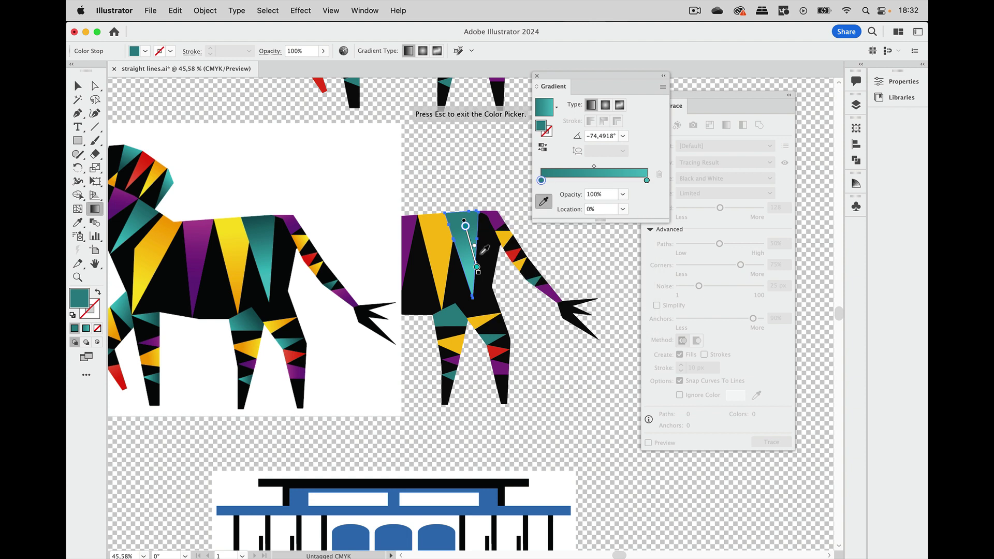
{"action": "left_click", "coordinate": [253, 218]}
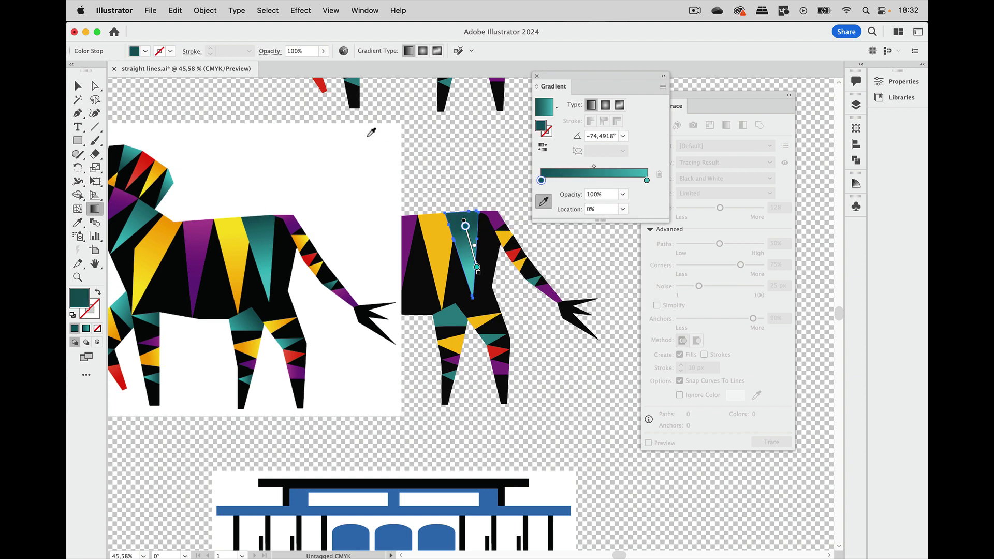
{"action": "key", "text": "v"}
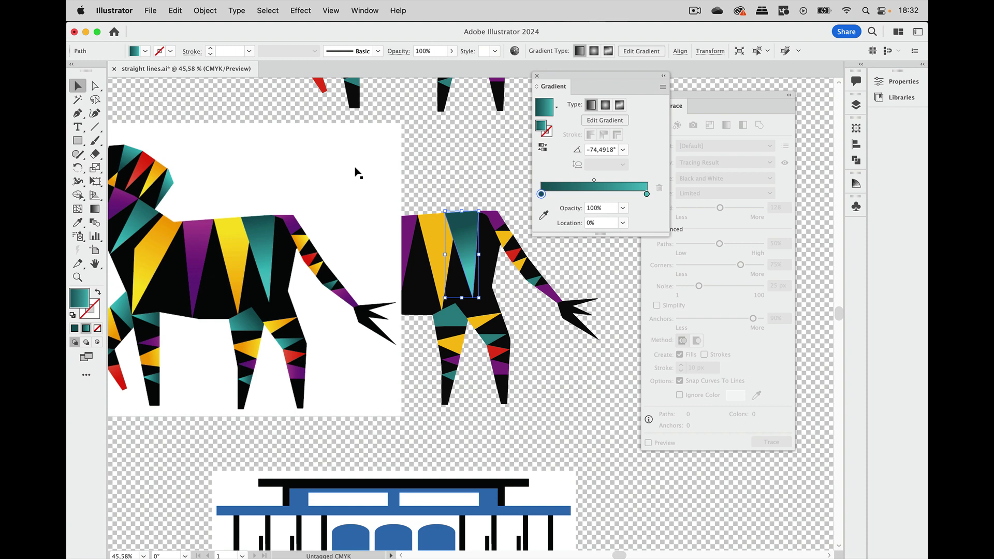
{"action": "left_click", "coordinate": [458, 160]}
{"action": "scroll", "coordinate": [491, 293], "scroll_direction": "down", "scroll_amount": 3}
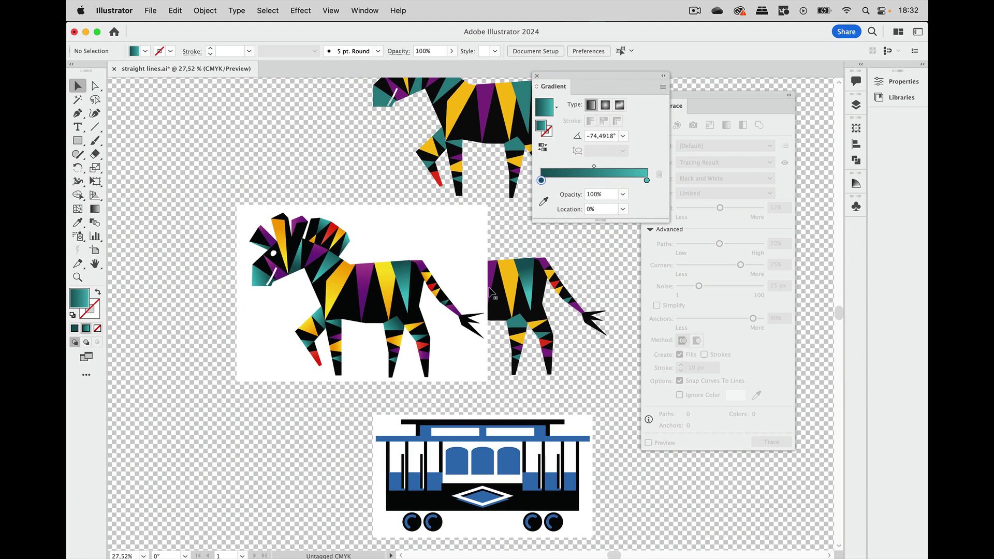
{"action": "scroll", "coordinate": [572, 265], "scroll_direction": "right", "scroll_amount": 3}
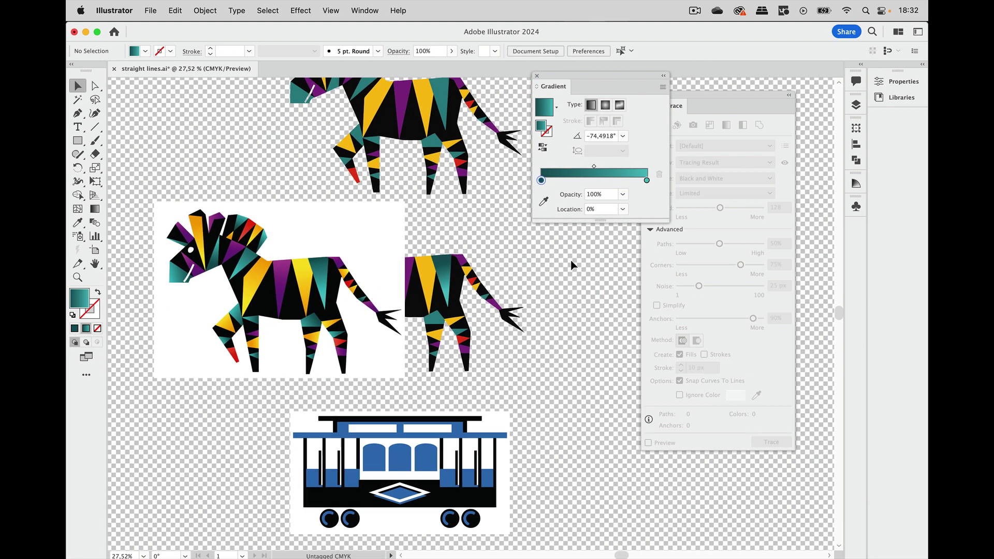